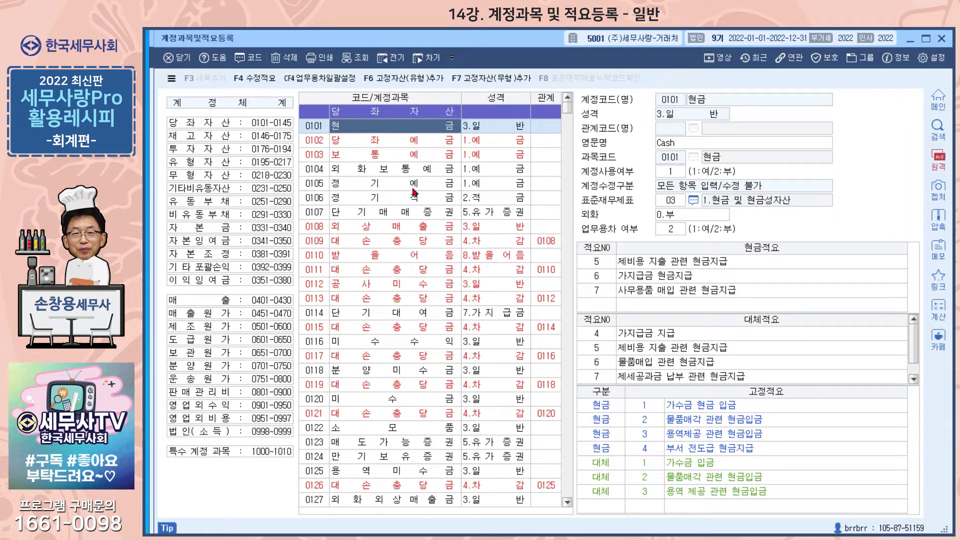
- Inspect the 보통예금, 당좌예금 and 정기예금 accounts, noting 정기예금's name and English name
click(402, 155)
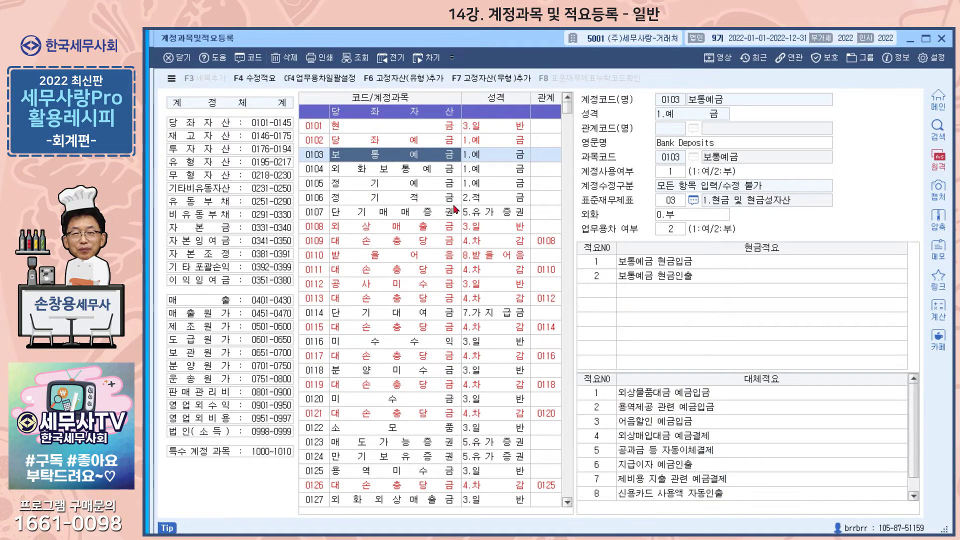
click(438, 142)
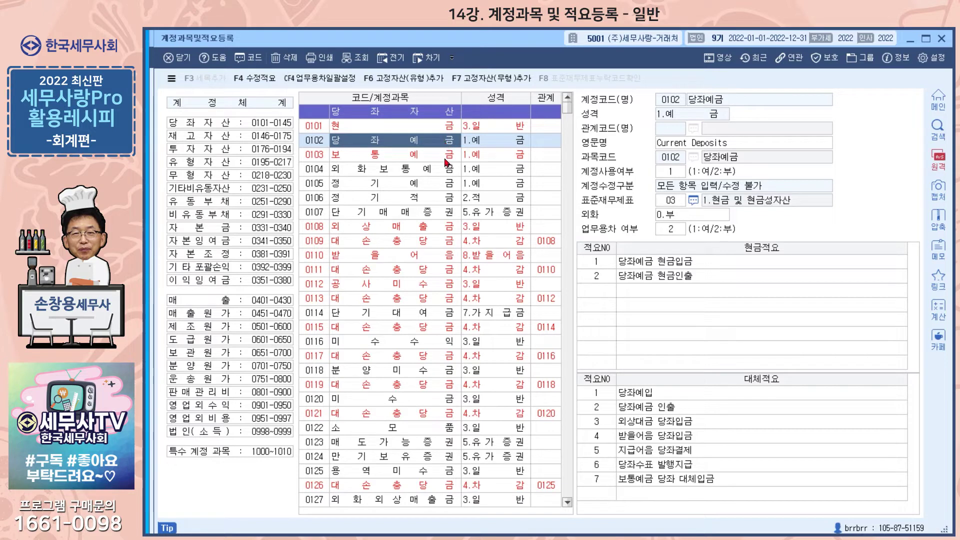
click(421, 183)
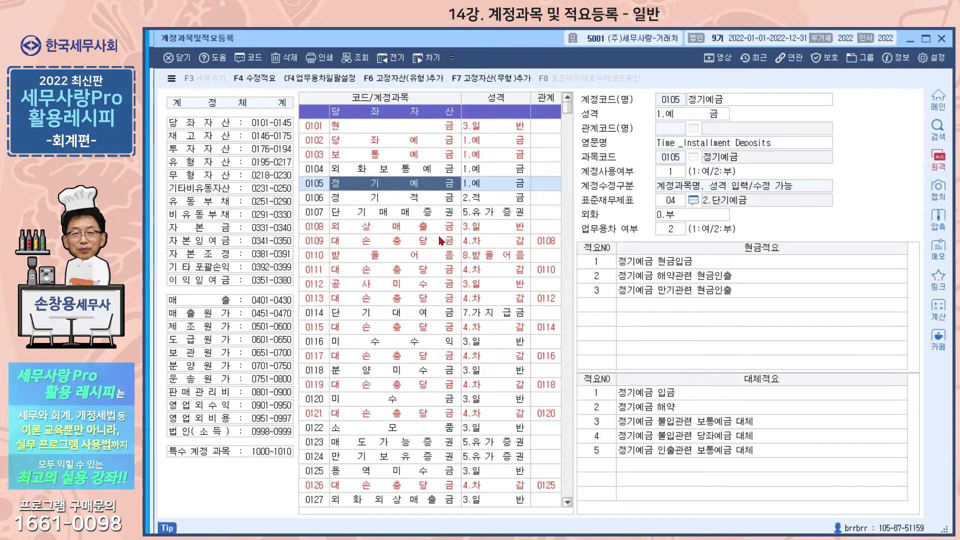
click(425, 155)
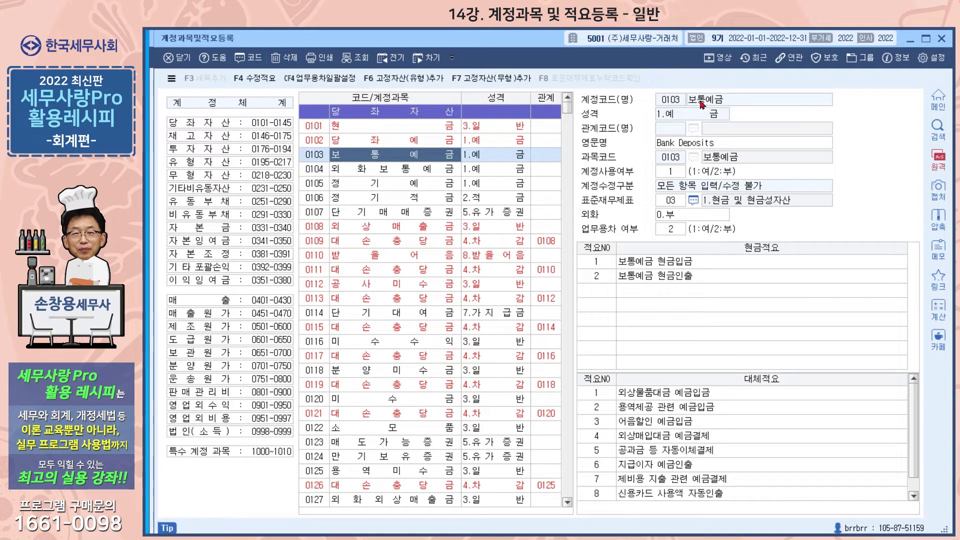
click(409, 185)
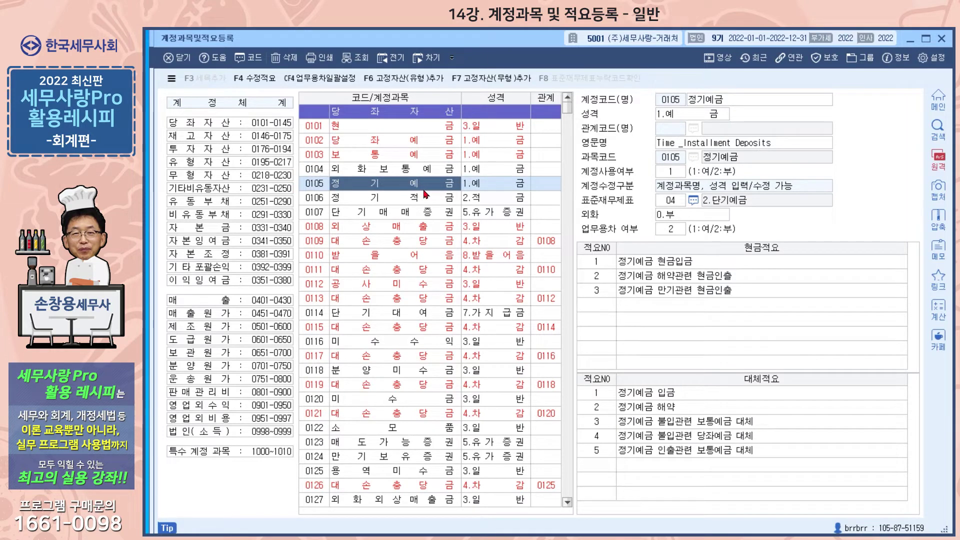
click(729, 105)
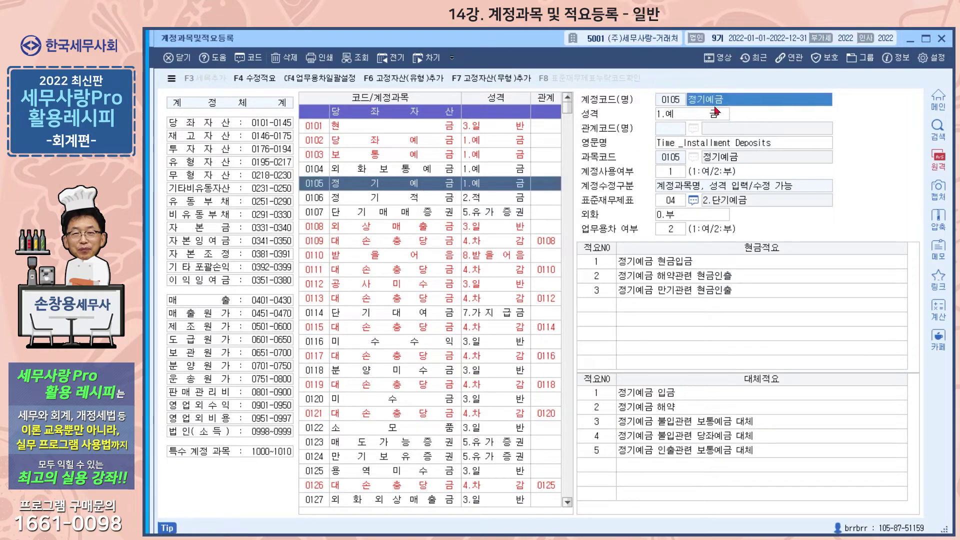
click(690, 145)
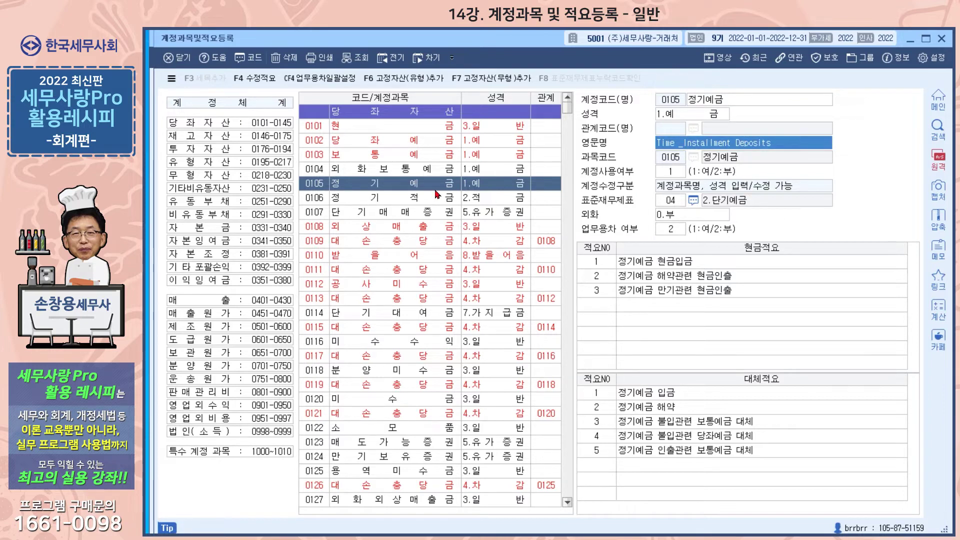
- Review user-defined accounts 0129 and 0130, then leave the account registration window
scroll(433, 300, down, 4)
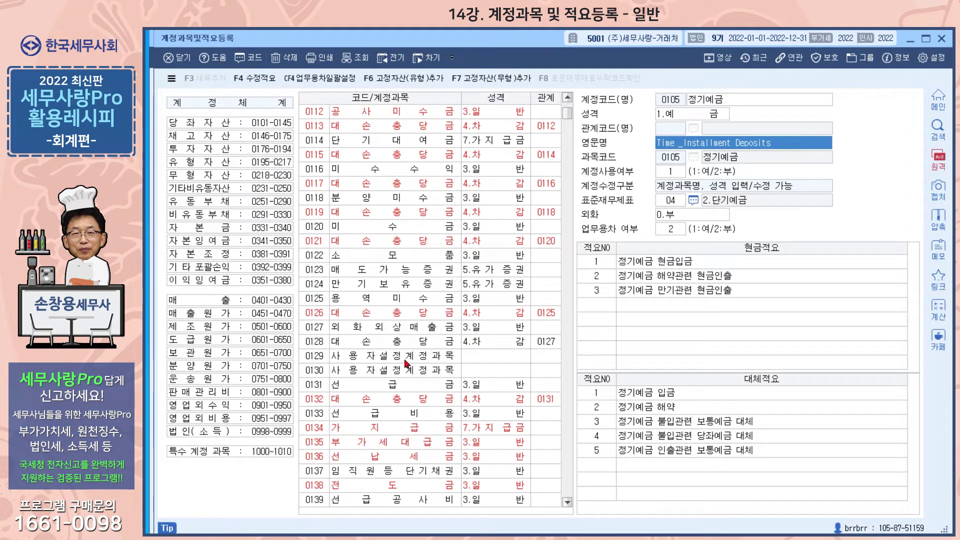
click(407, 359)
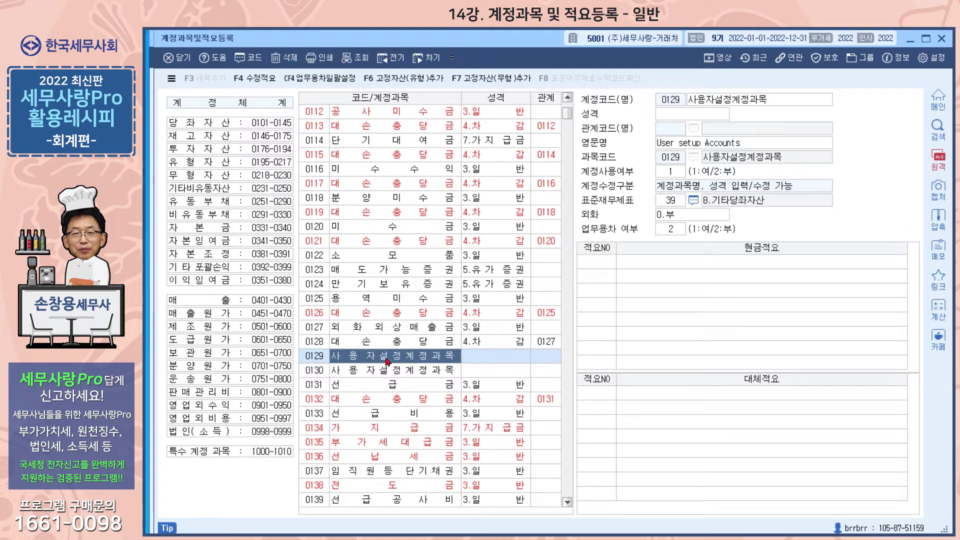
click(393, 370)
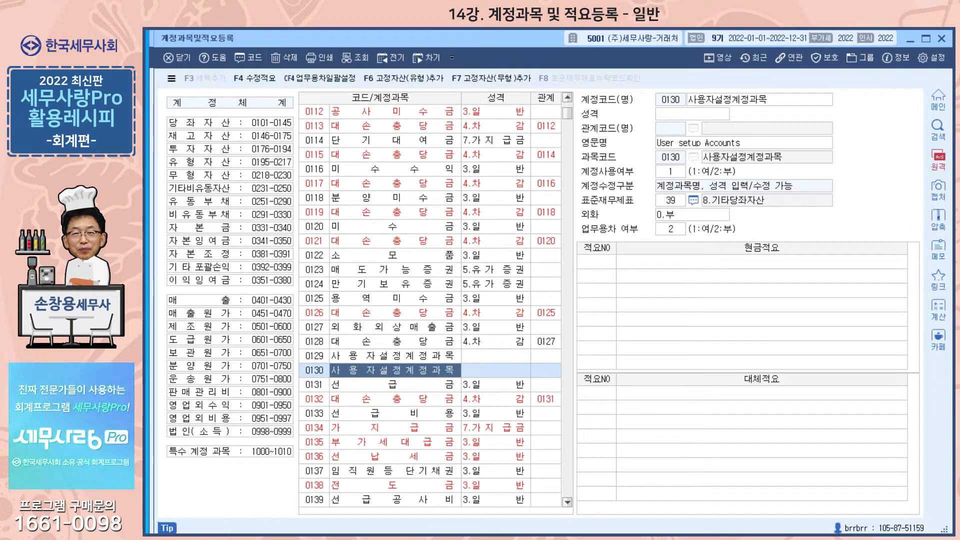
click(319, 538)
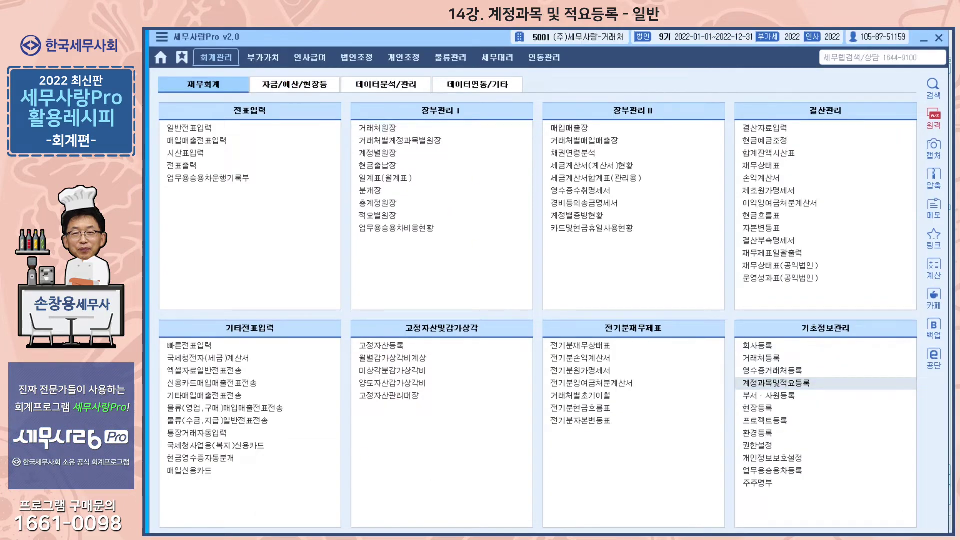
- Highlight the 0811 복리후생비 example and 4자리 heading in the Hangul note, then return to the account list
click(385, 538)
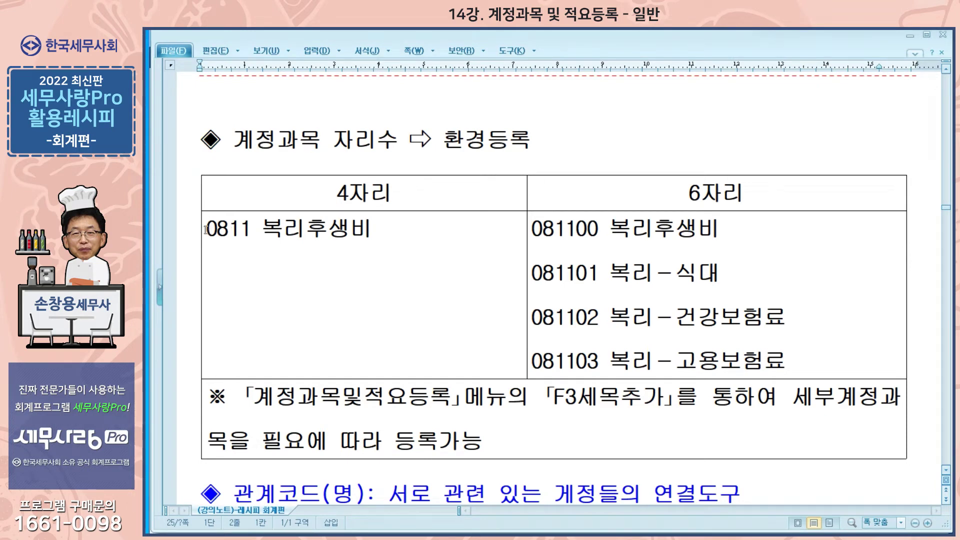
drag(210, 228, 368, 226)
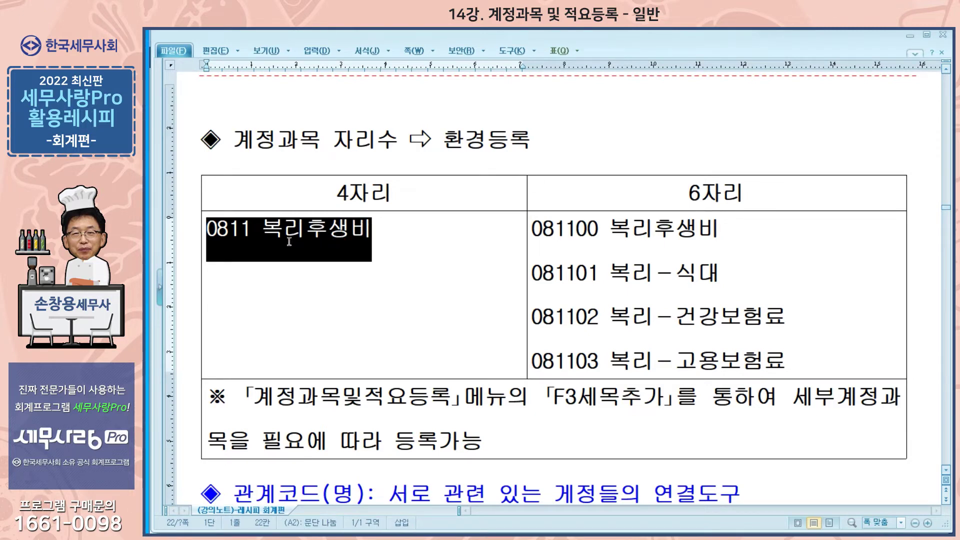
drag(336, 193, 388, 192)
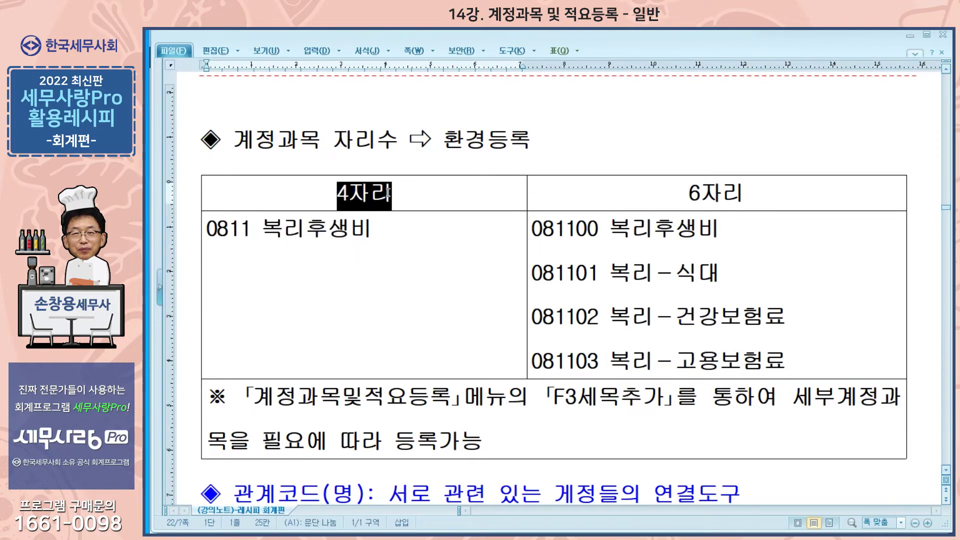
click(216, 229)
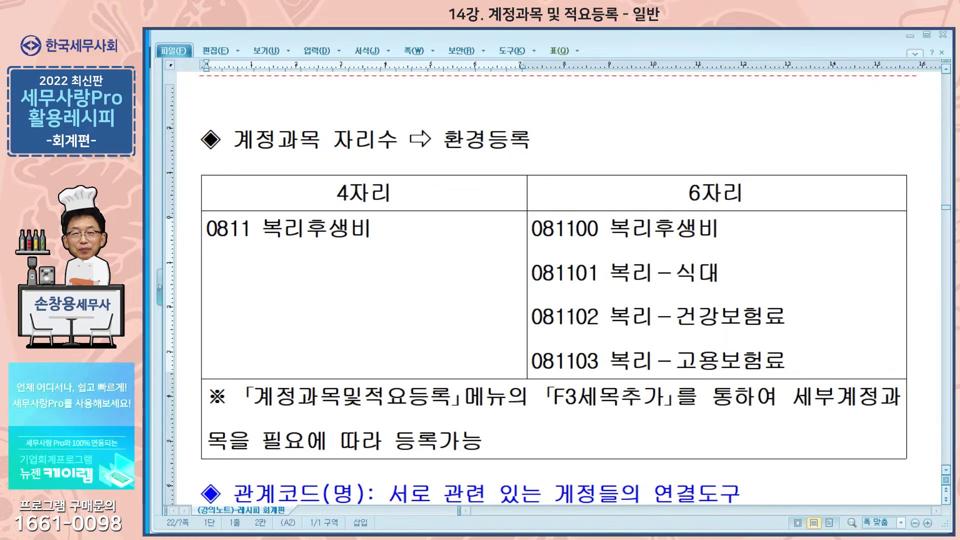
click(318, 539)
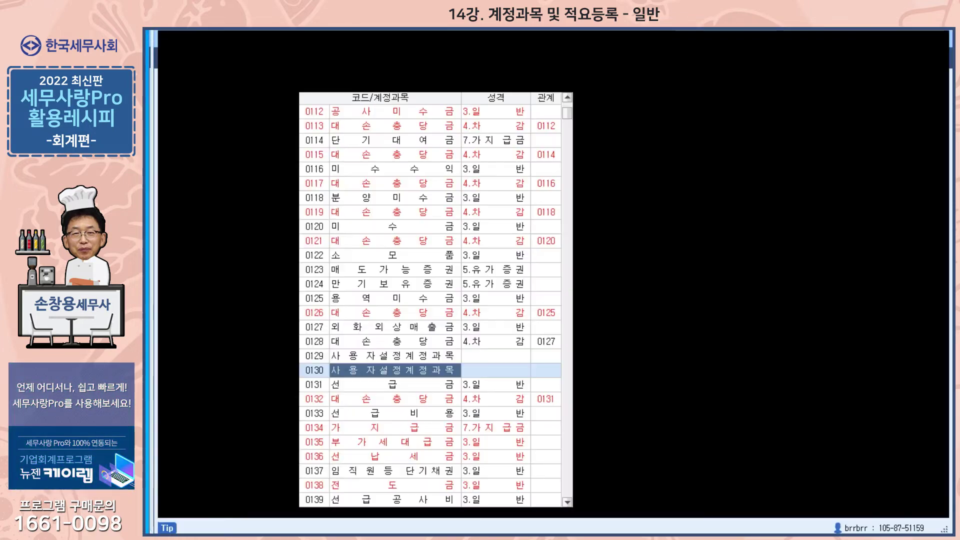
- Set 계정과목 자리수 to 1.6자리코드 in 환경등록 and reopen 계정과목및적요등록
key(Escape)
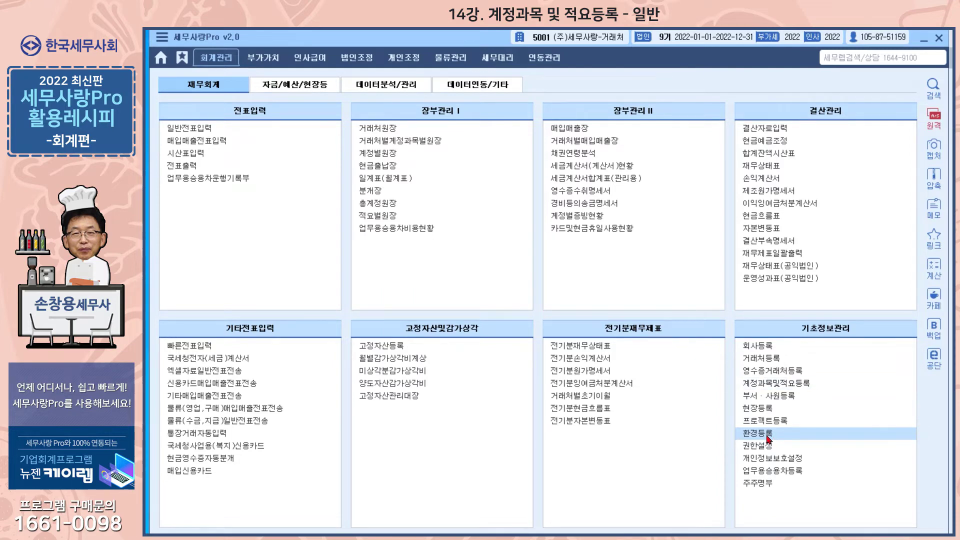
click(757, 433)
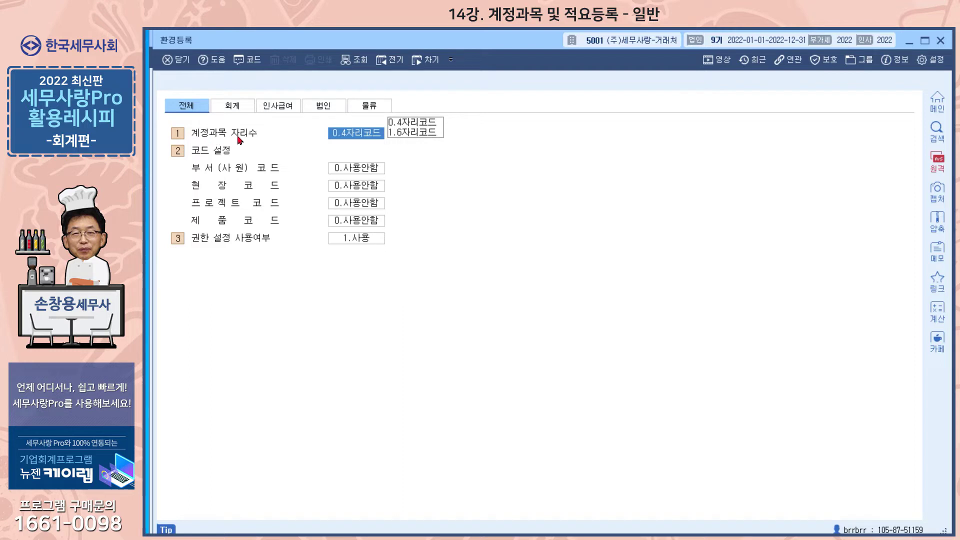
click(413, 133)
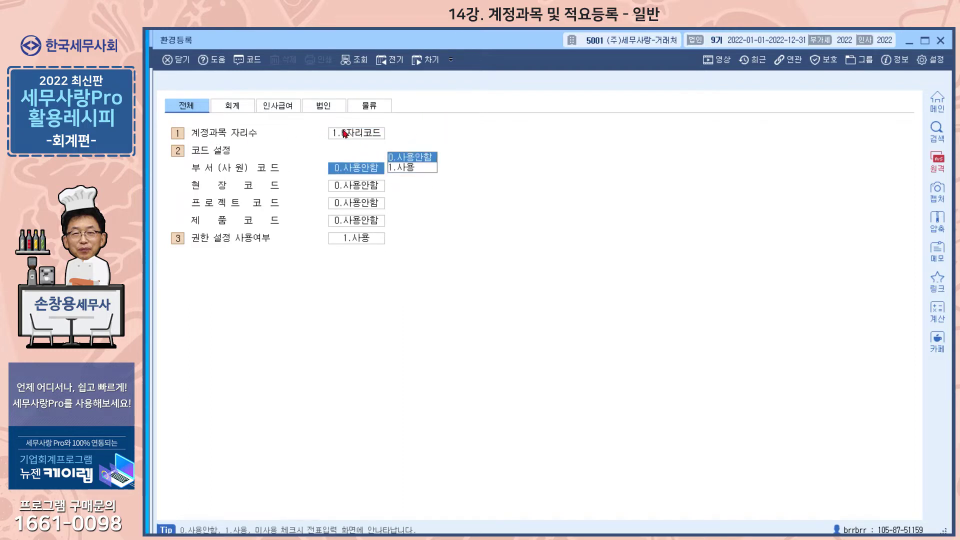
click(940, 40)
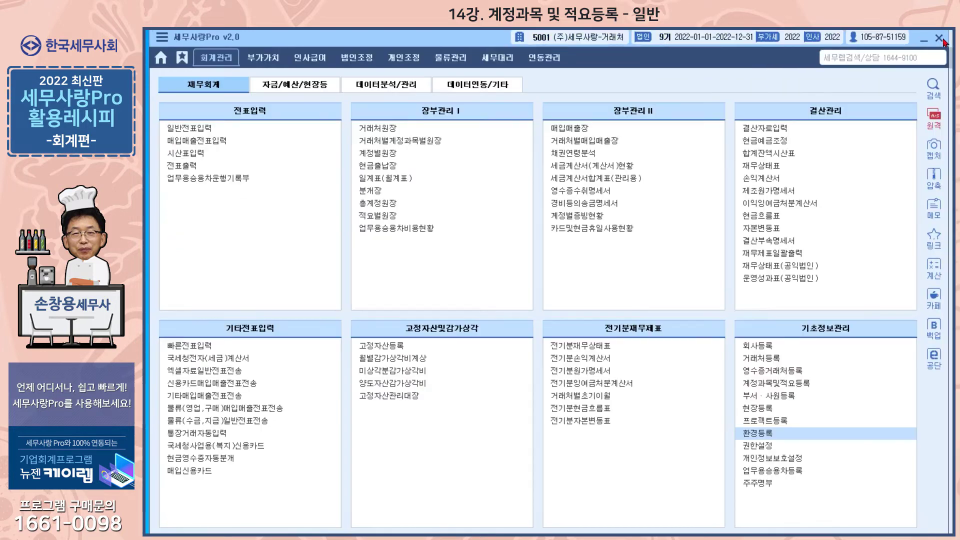
click(766, 384)
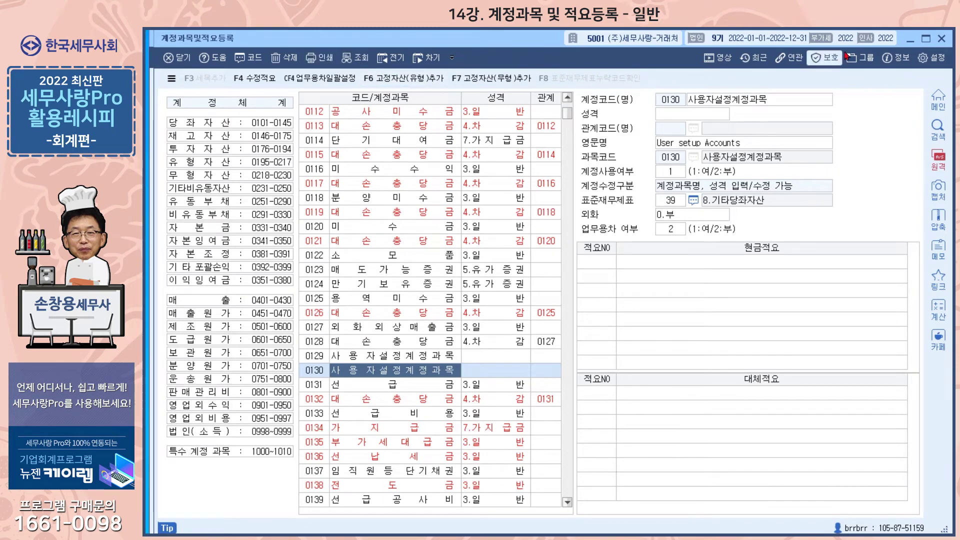
- Reload the account list so it shows 6-digit codes like 010100 현금, then switch to the Hangul note
click(941, 39)
click(777, 384)
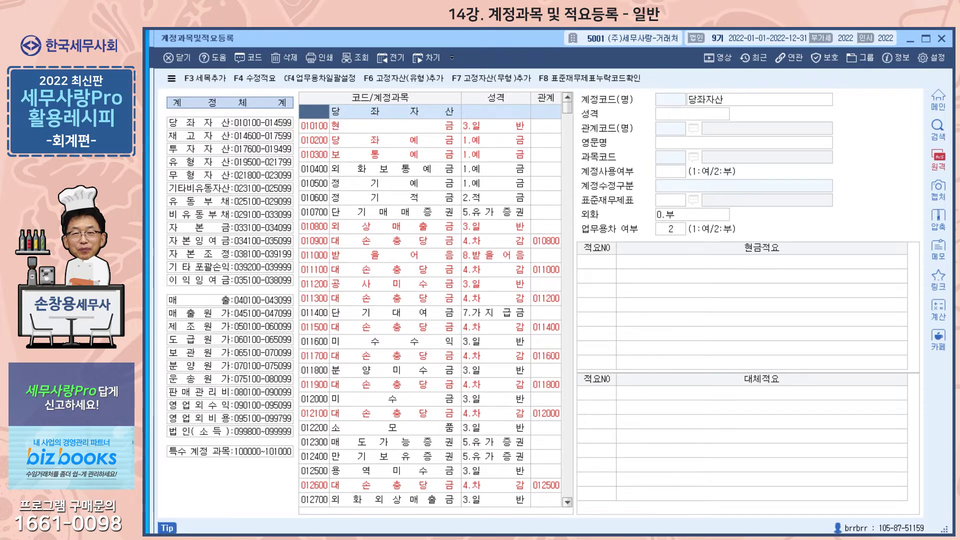
key(alt+Tab)
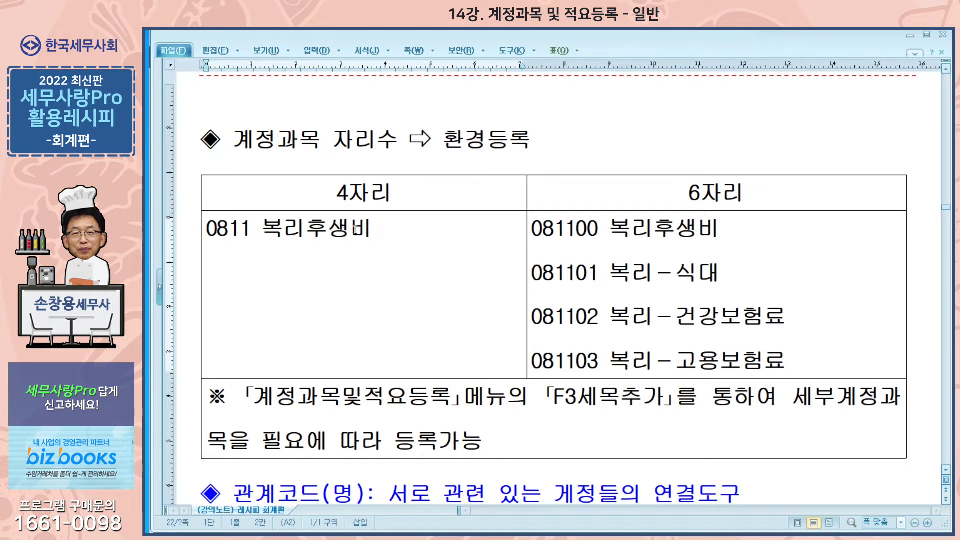
- Highlight the 081101–081103 sub-account examples in the note, then return to the 6-digit account list
drag(531, 272, 792, 353)
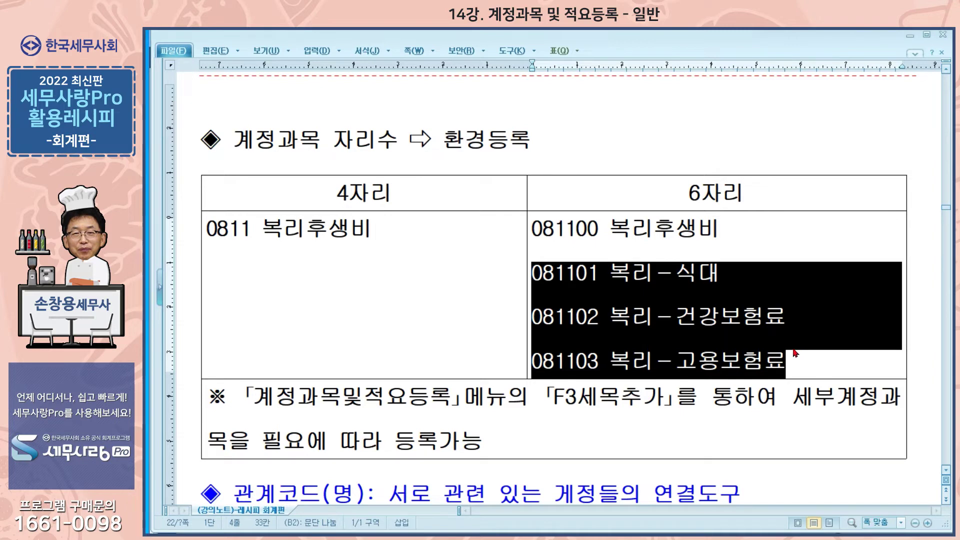
click(793, 348)
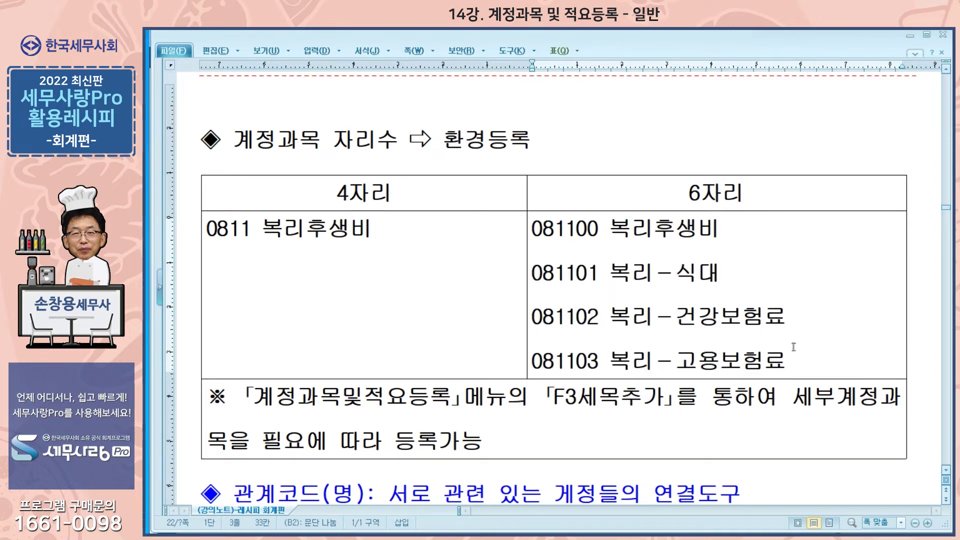
scroll(793, 349, down, 3)
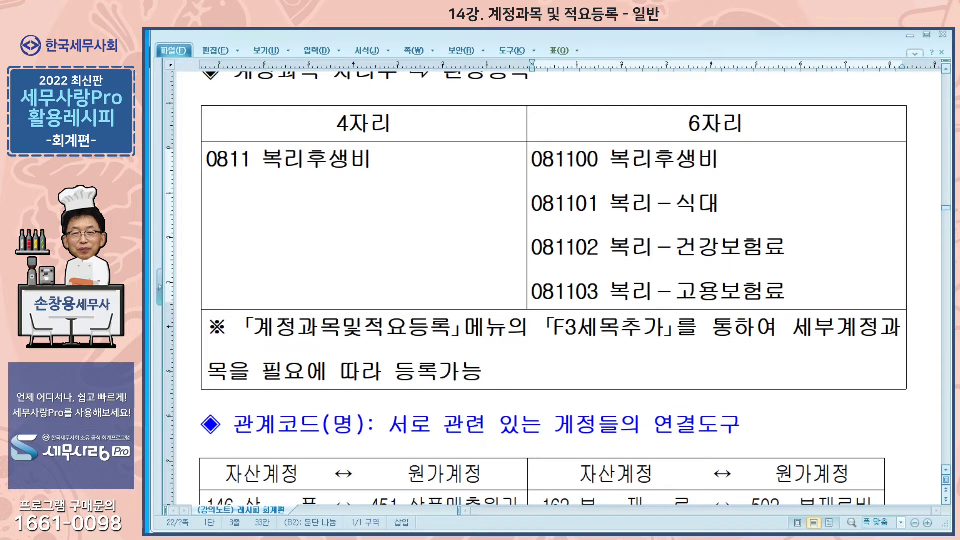
click(350, 536)
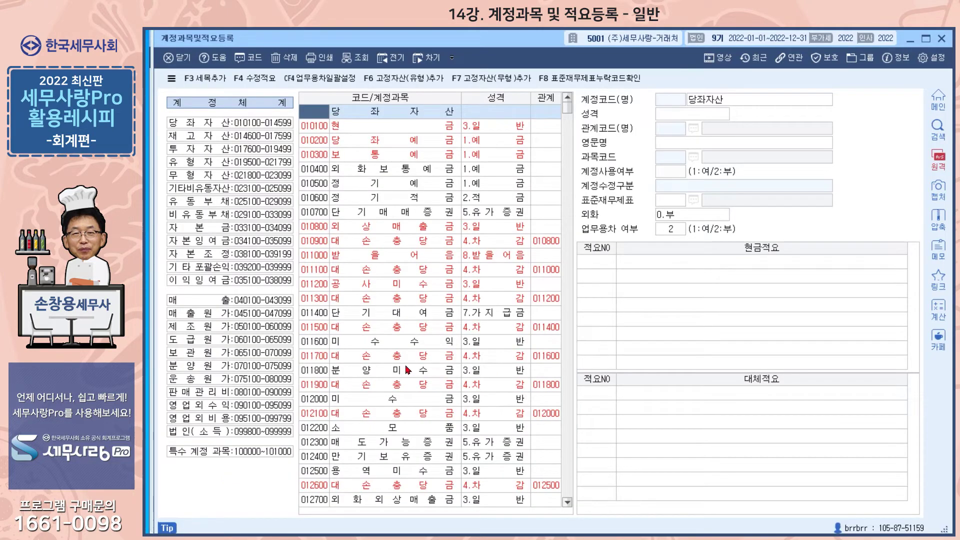
- Jump to account 081100 복리후생비 and view its sub-accounts 081101–081103
click(313, 228)
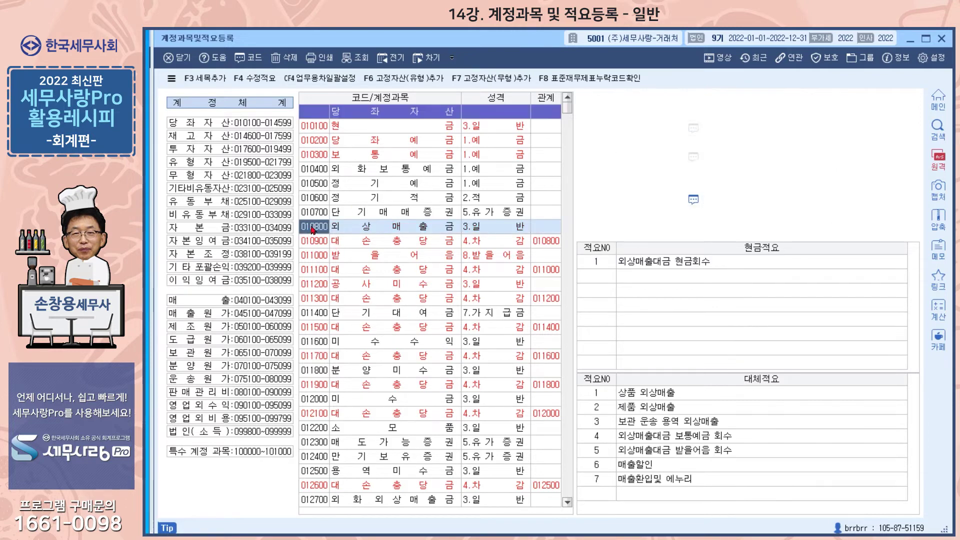
text(81100)
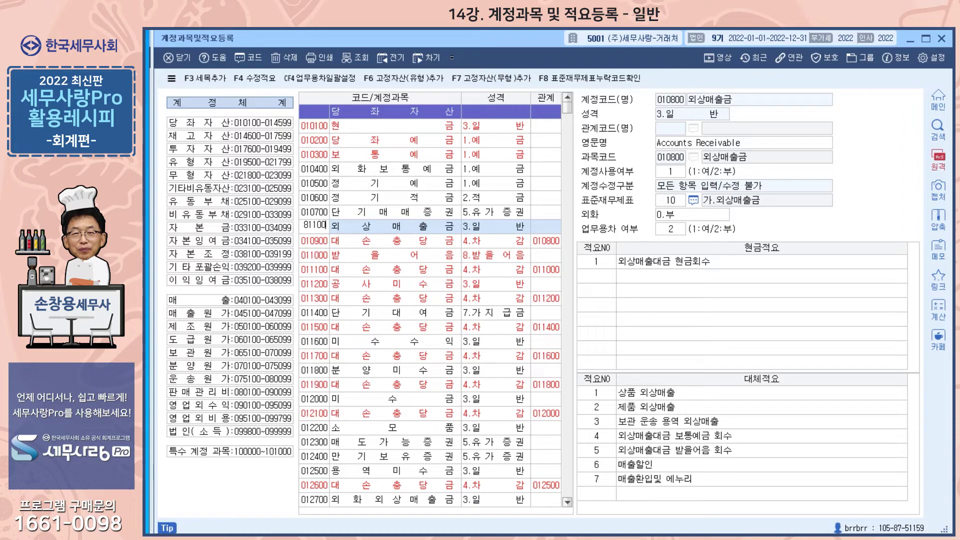
key(Return)
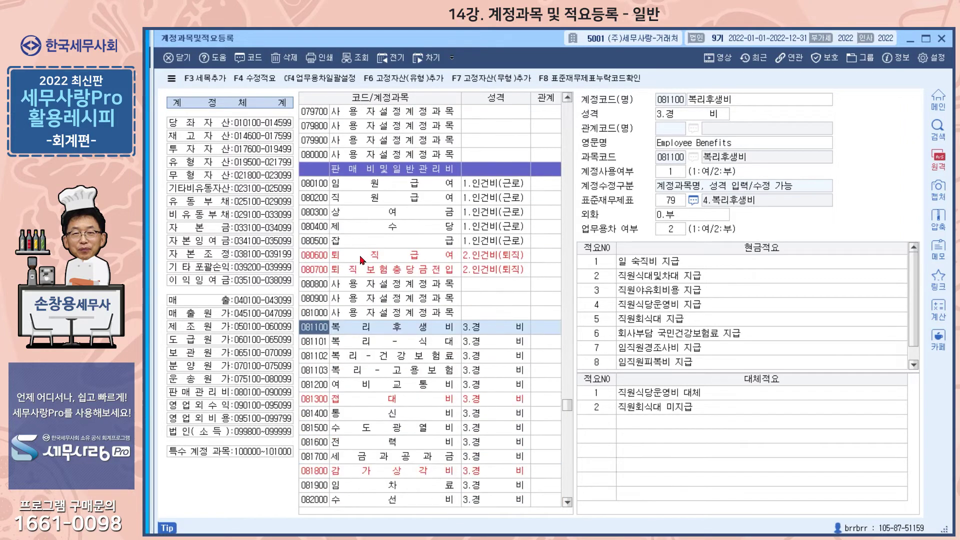
scroll(362, 260, down, 2)
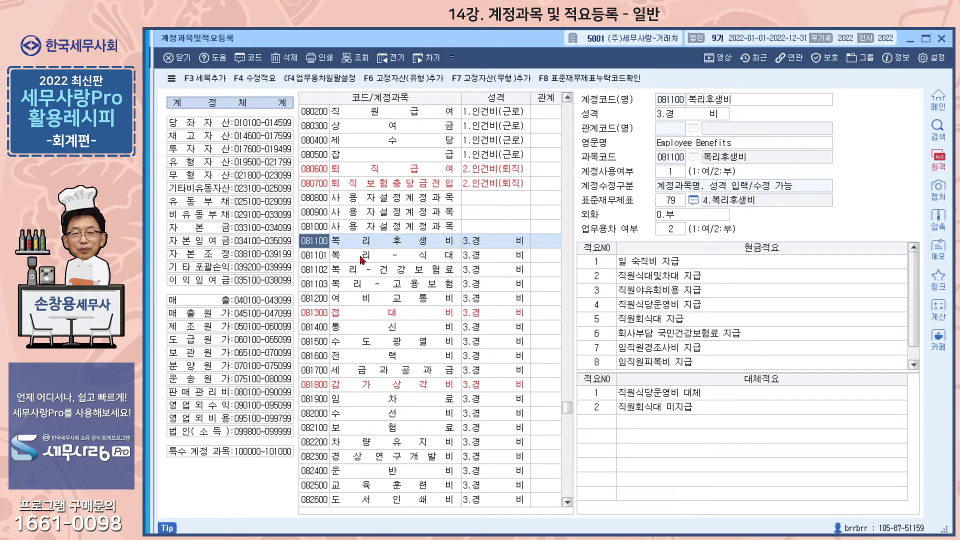
click(392, 256)
click(392, 275)
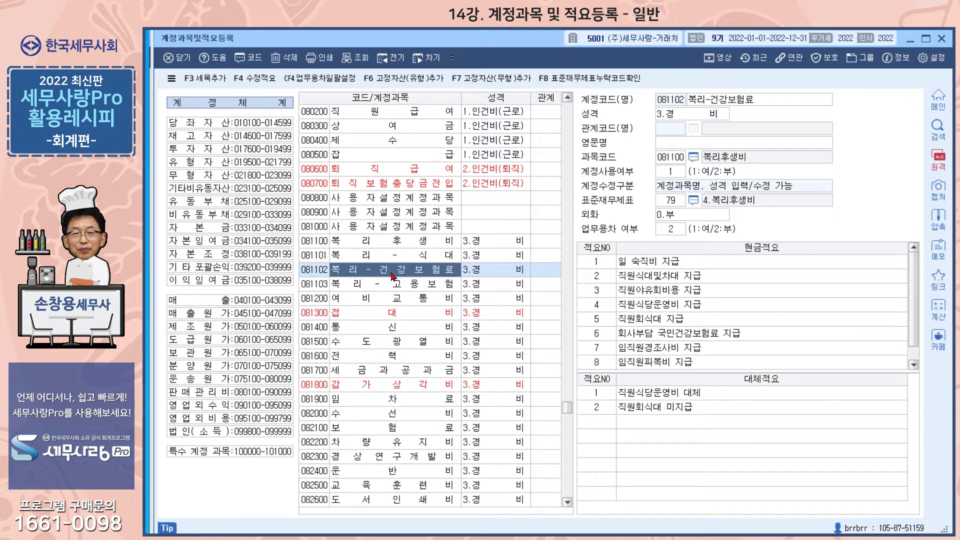
click(402, 289)
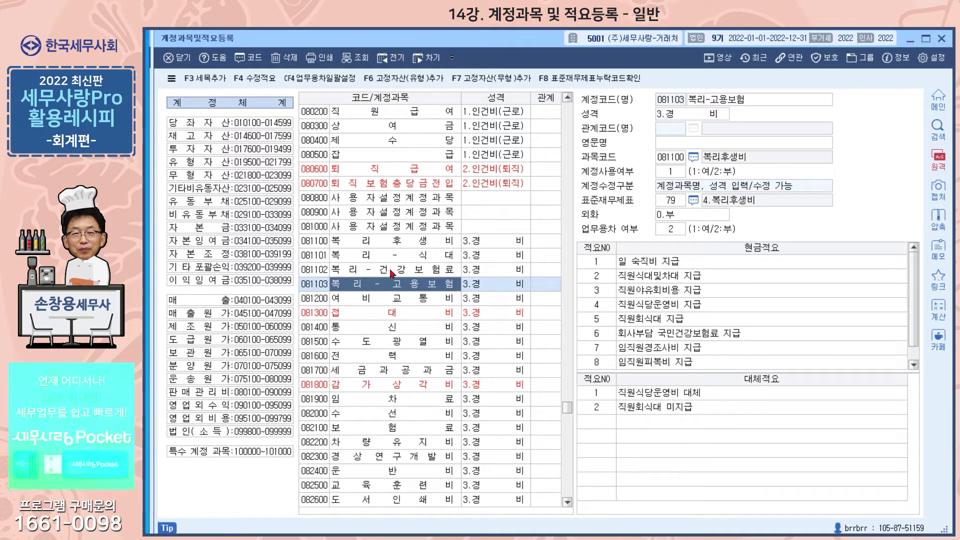
- After adding under 081103 is refused, select 081100 복리후생비 and request a new 세목 with F3
click(202, 80)
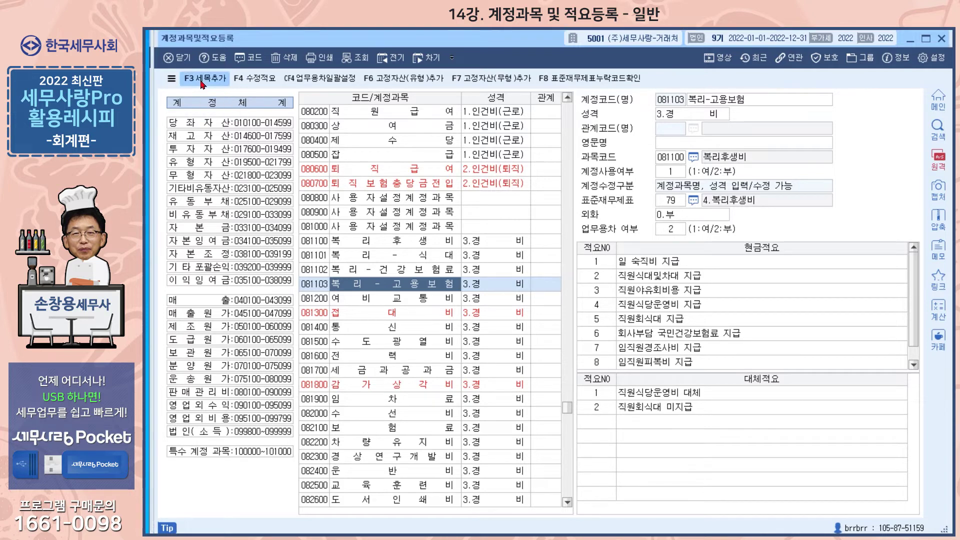
click(548, 314)
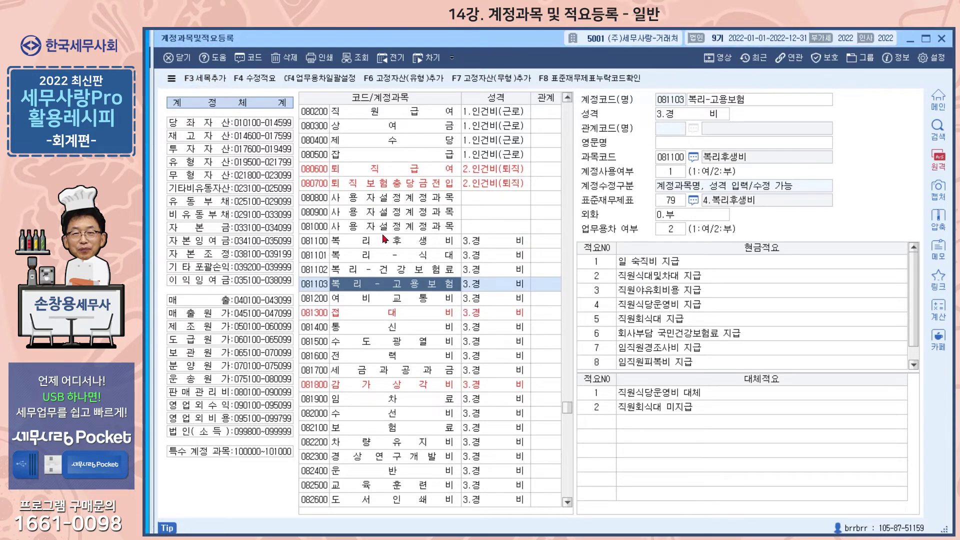
click(381, 243)
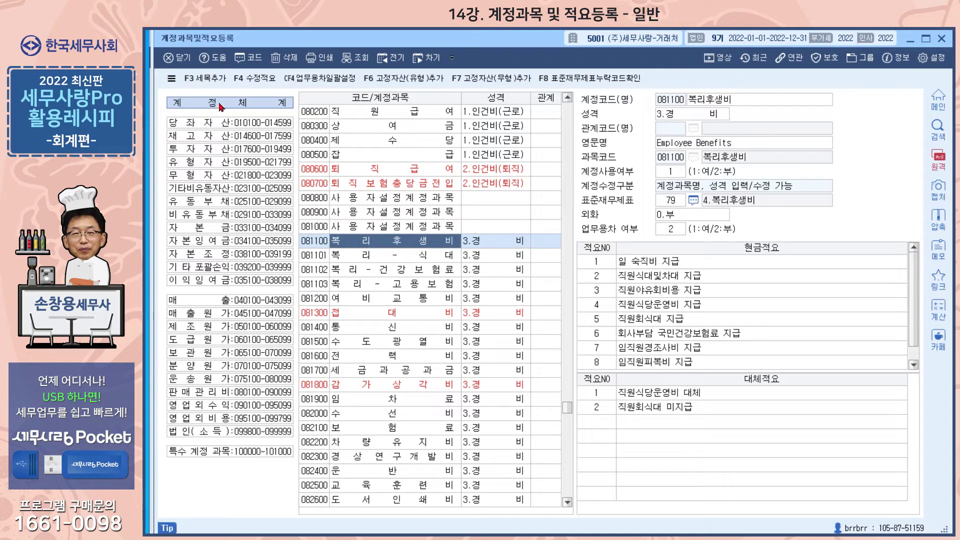
click(213, 80)
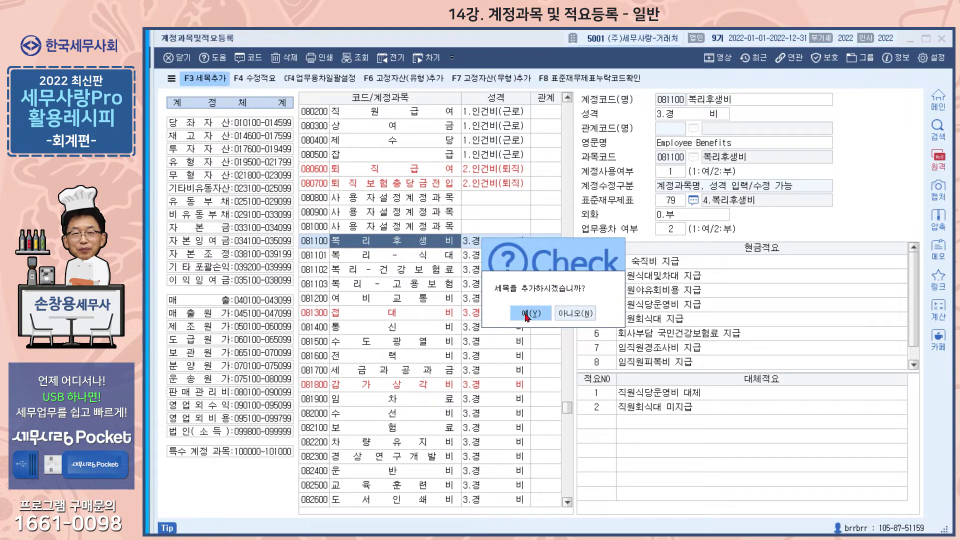
- Confirm the new 세목 and name it 081104 복리-생수
click(530, 313)
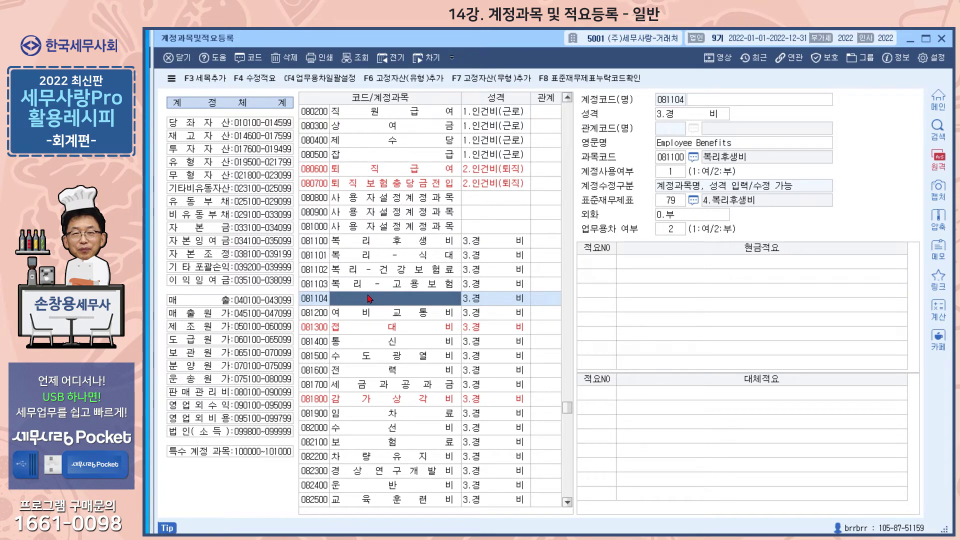
text(복리)
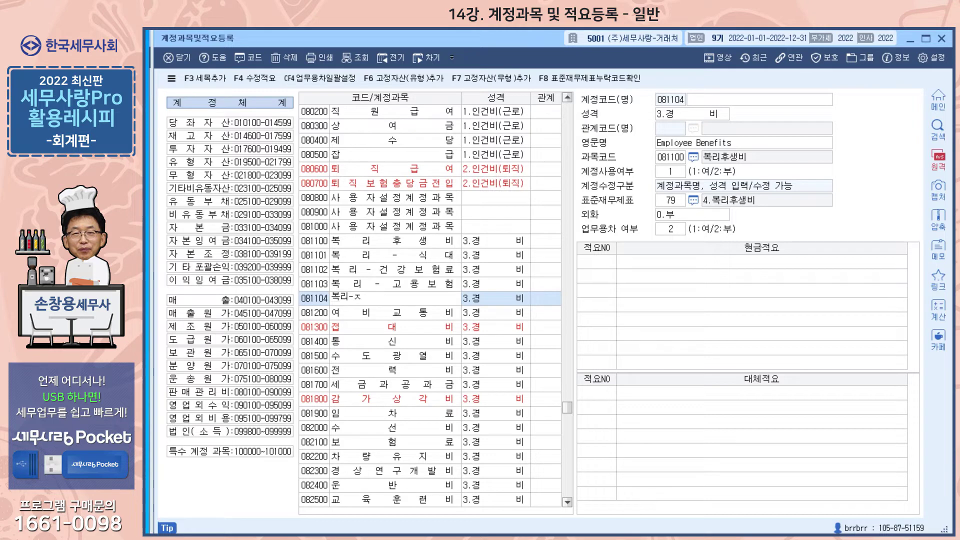
text(-생수)
key(Return)
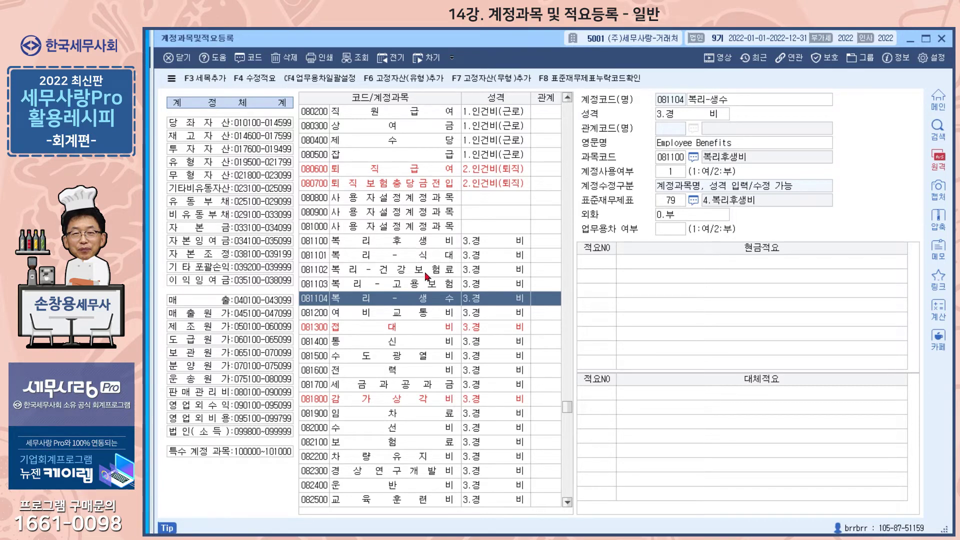
- Check sub-accounts 081101–081104, then return to the main 회계관리 menu
click(440, 258)
click(442, 270)
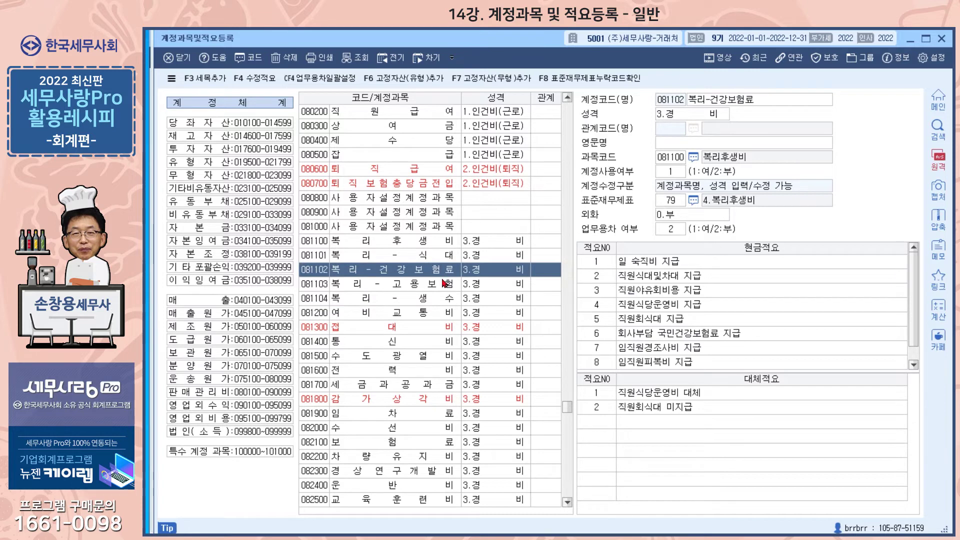
click(442, 284)
click(442, 300)
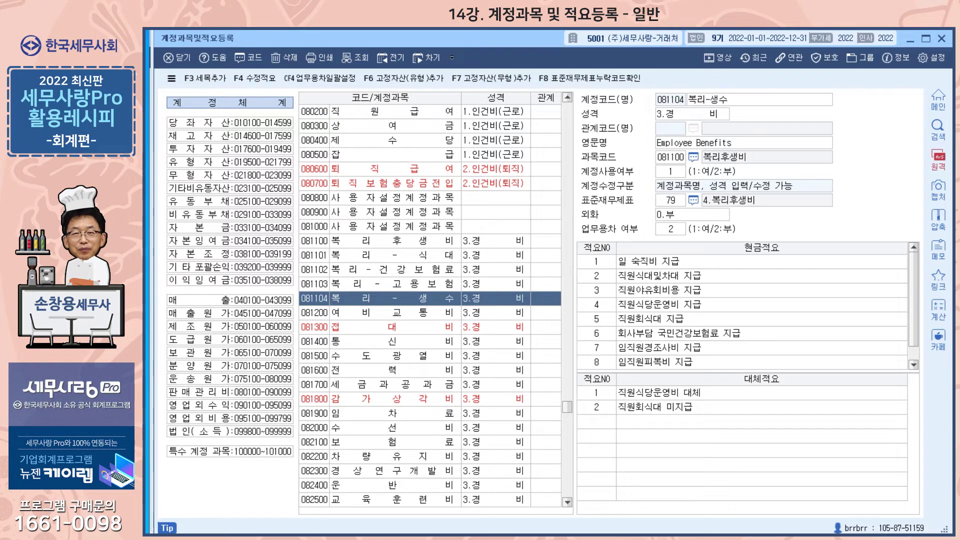
click(942, 38)
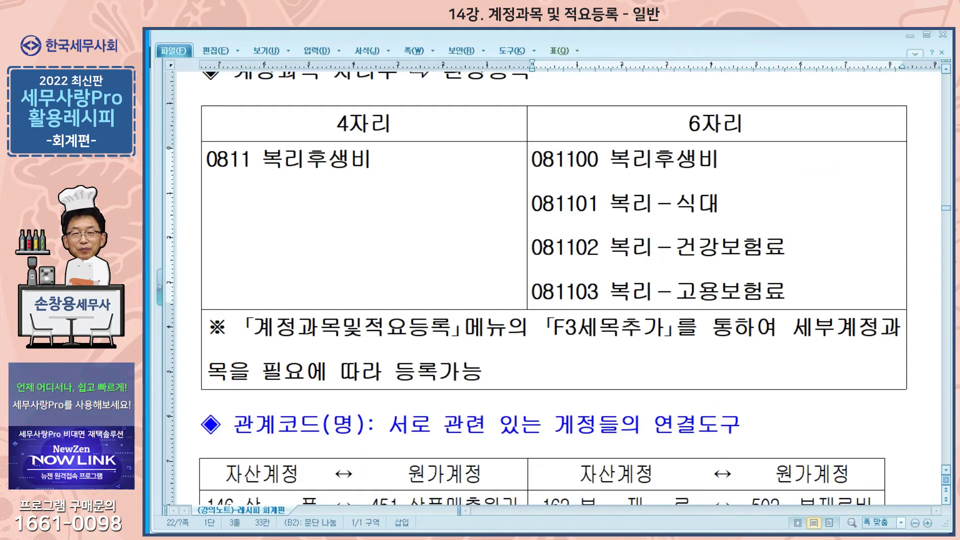
click(392, 533)
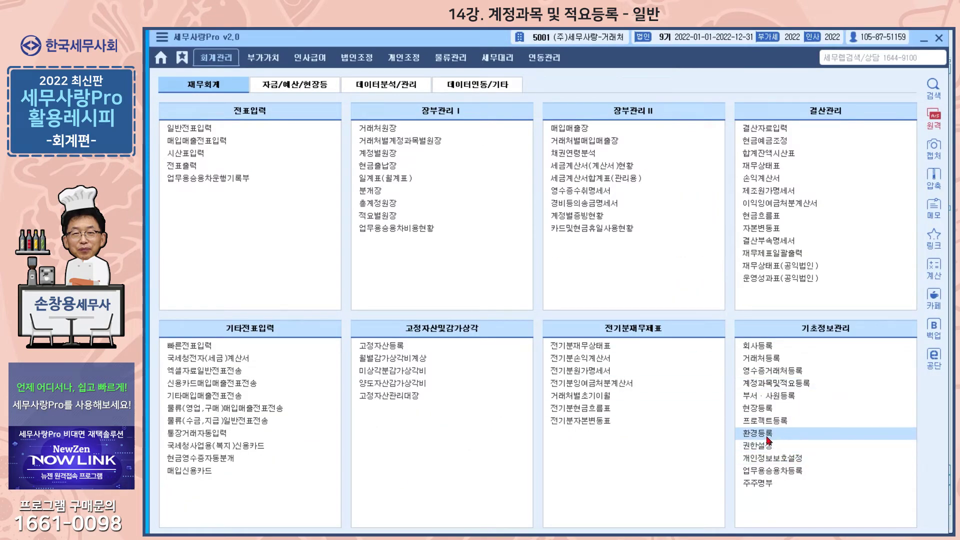
- Set 계정과목 자리수 to 0.4자리코드 in 환경등록 and reopen 계정과목및적요등록
click(768, 434)
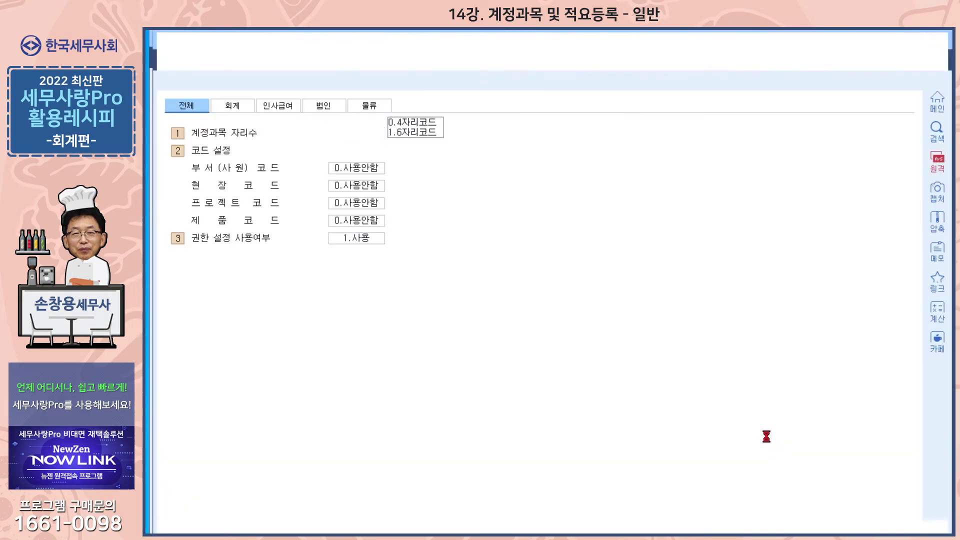
click(418, 125)
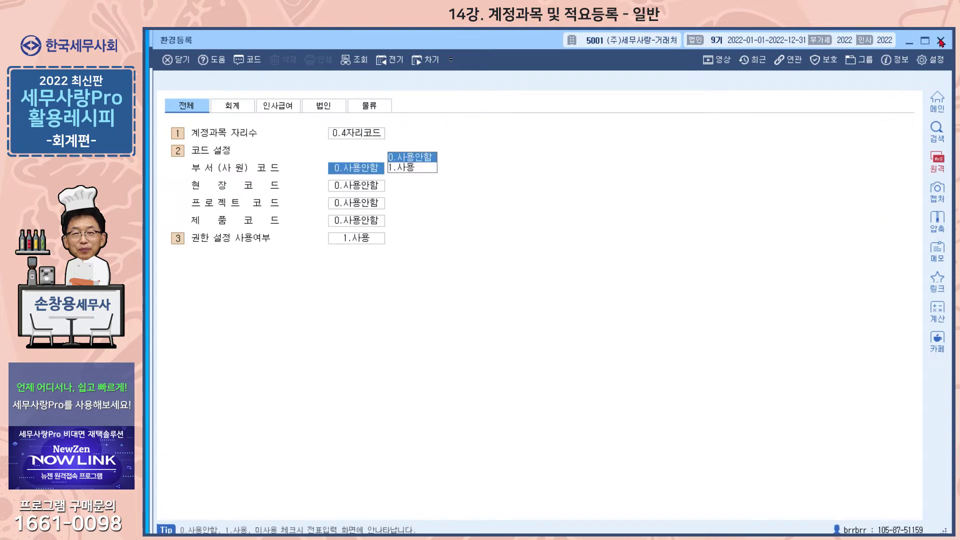
click(940, 41)
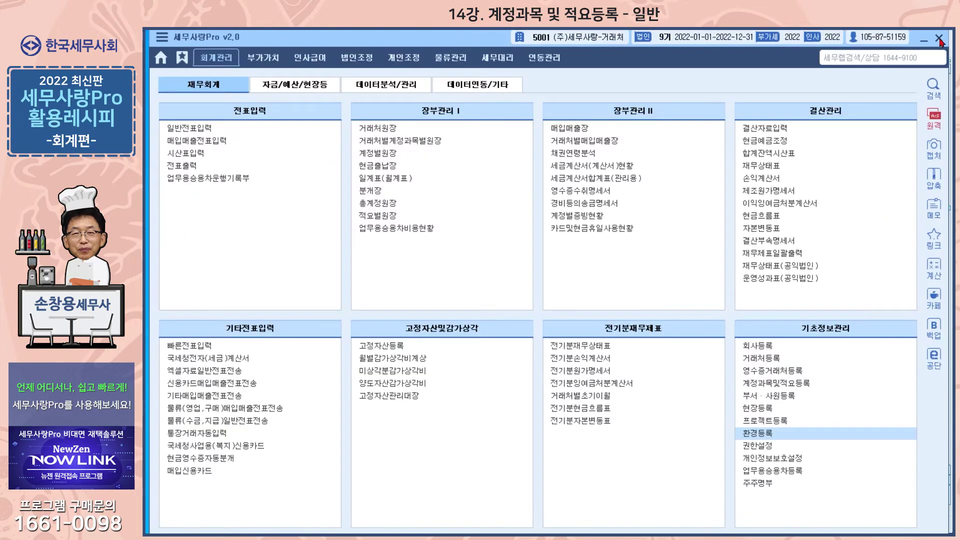
click(782, 384)
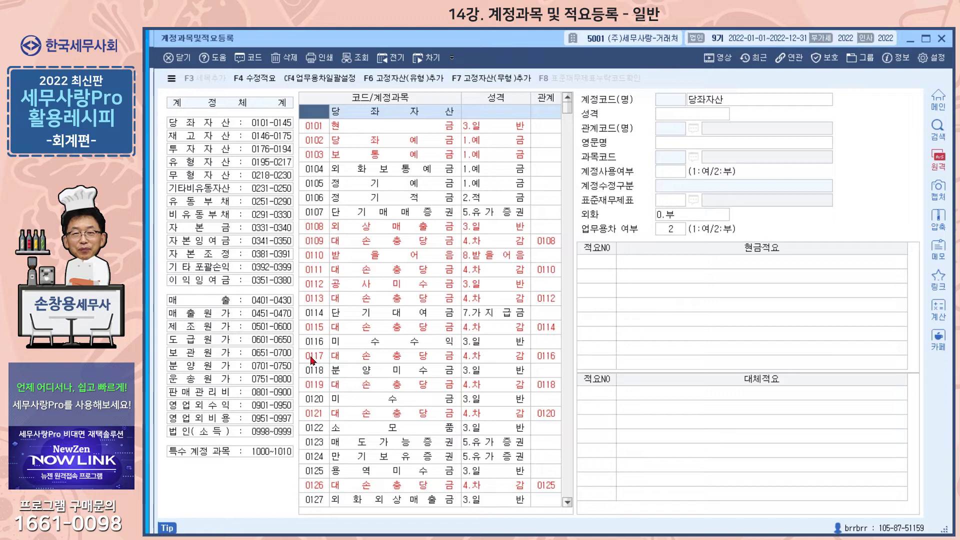
- View 0101 현금 and 0104 외화보통예금, check the 성격 options, then select 0114 단기대여금
click(319, 126)
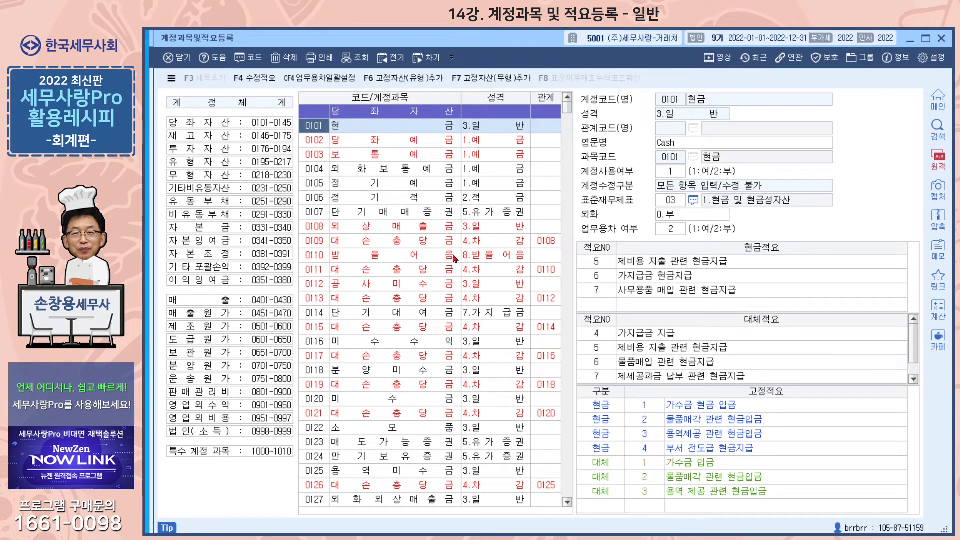
click(316, 173)
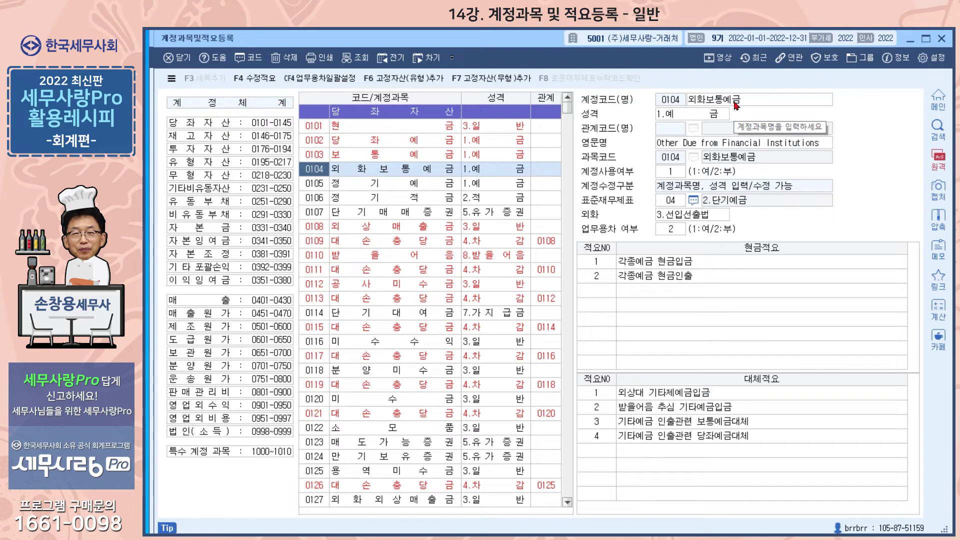
click(703, 117)
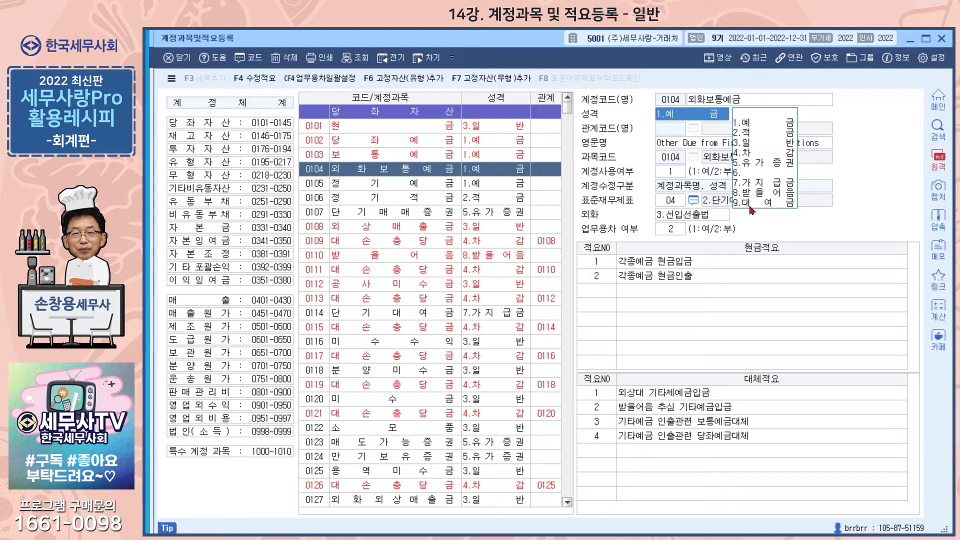
click(319, 316)
text(134)
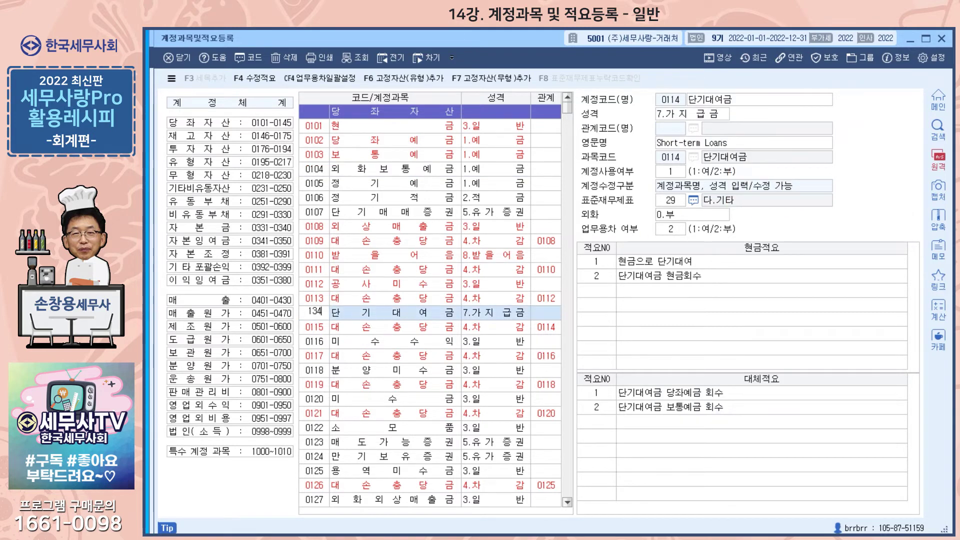
key(Return)
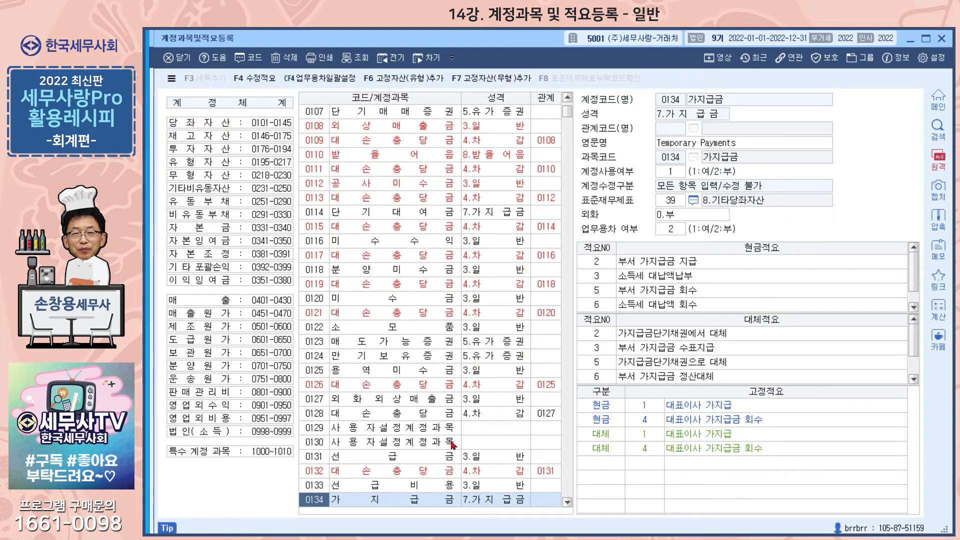
scroll(548, 233, down, 3)
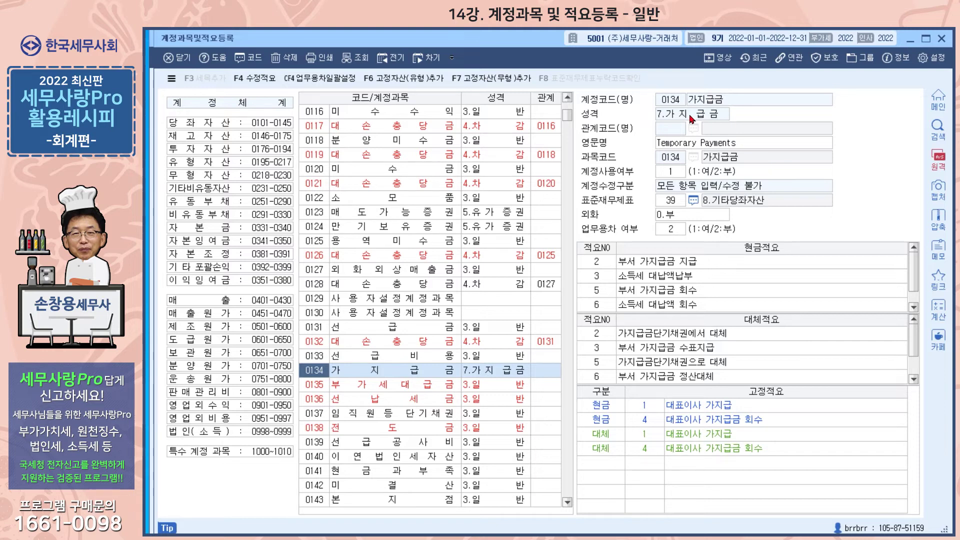
click(423, 299)
click(423, 313)
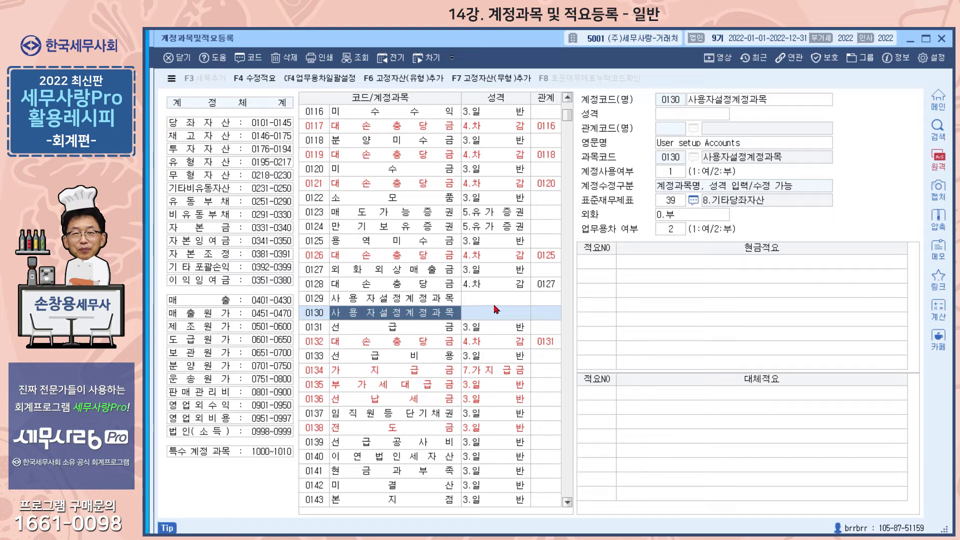
click(319, 374)
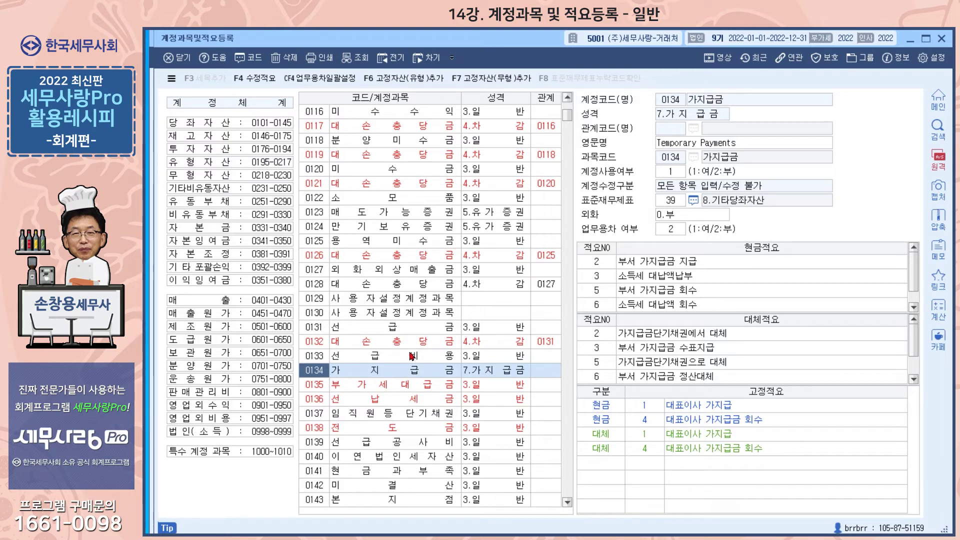
scroll(411, 351, up, 1)
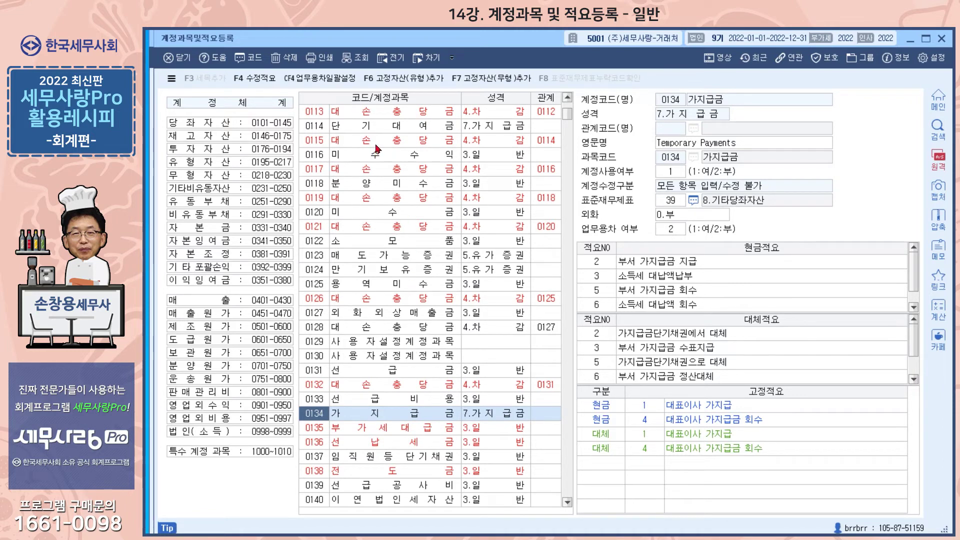
- Set account 0114 단기대여금's 성격 to 7.가지급금, correcting an initial 9.대여금 choice
click(349, 131)
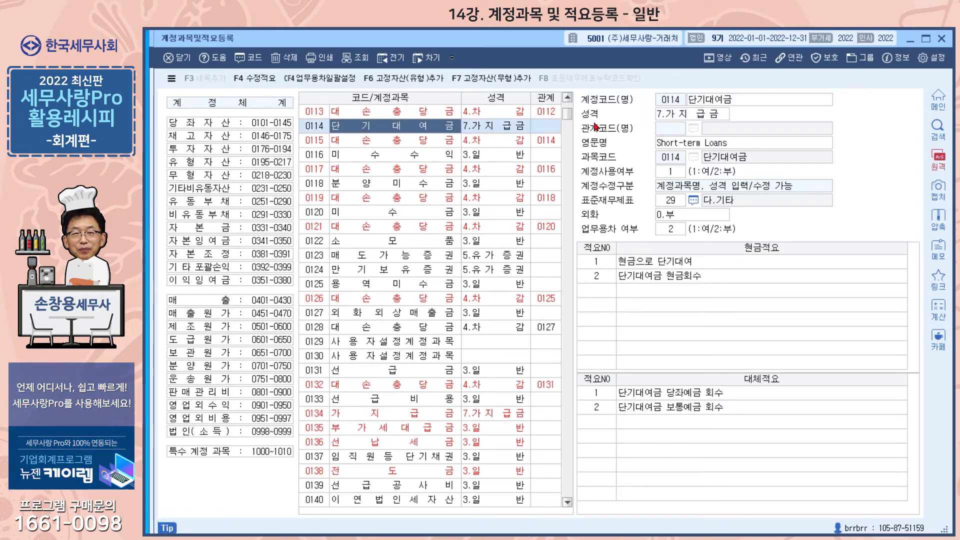
click(681, 115)
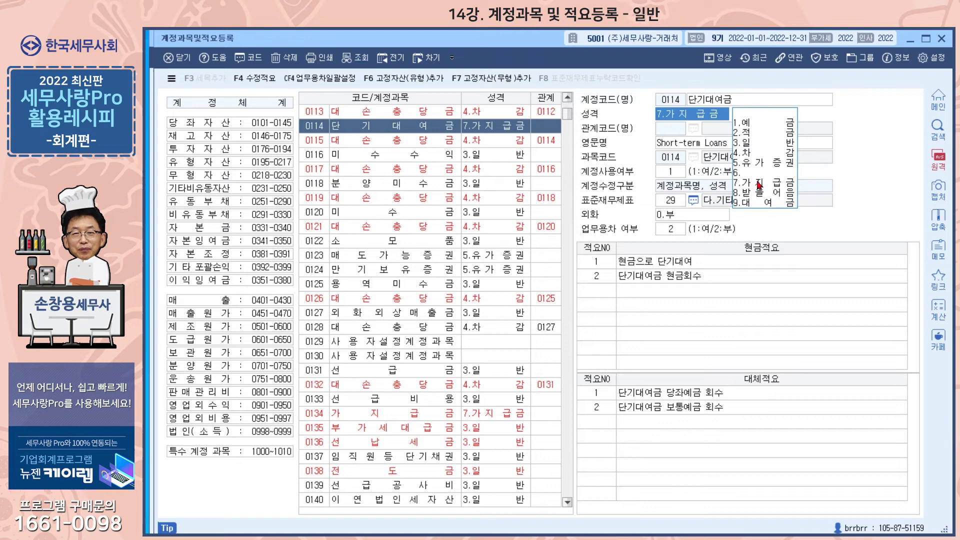
click(764, 205)
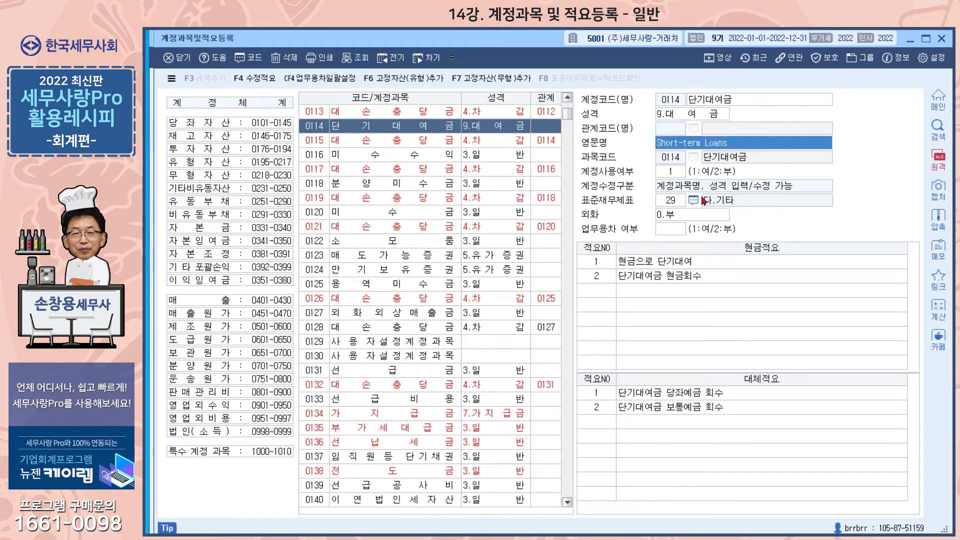
click(676, 118)
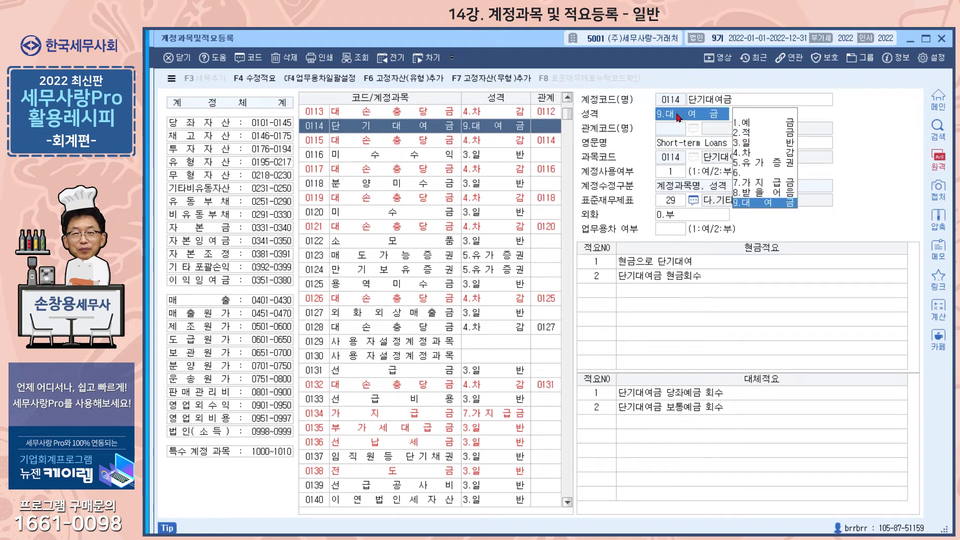
click(751, 186)
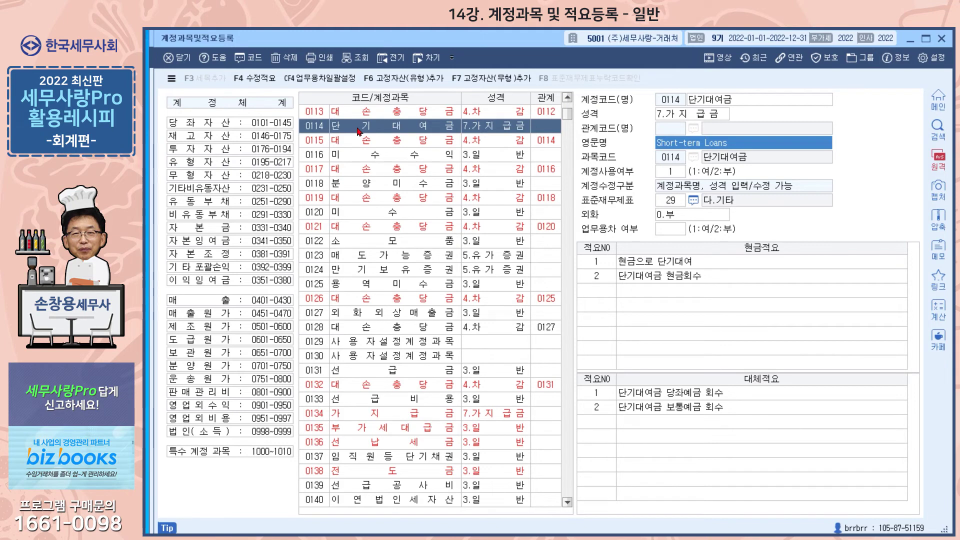
click(318, 138)
- Change account 0260 단기차입금's 성격 to 5.가수금, then close 계정과목및적요등록
text(257)
key(Return)
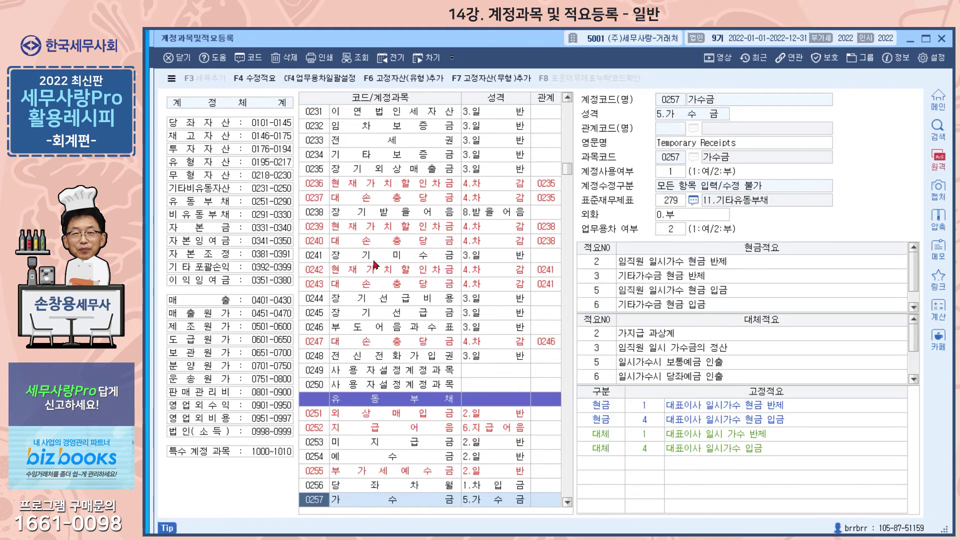
scroll(412, 345, down, 5)
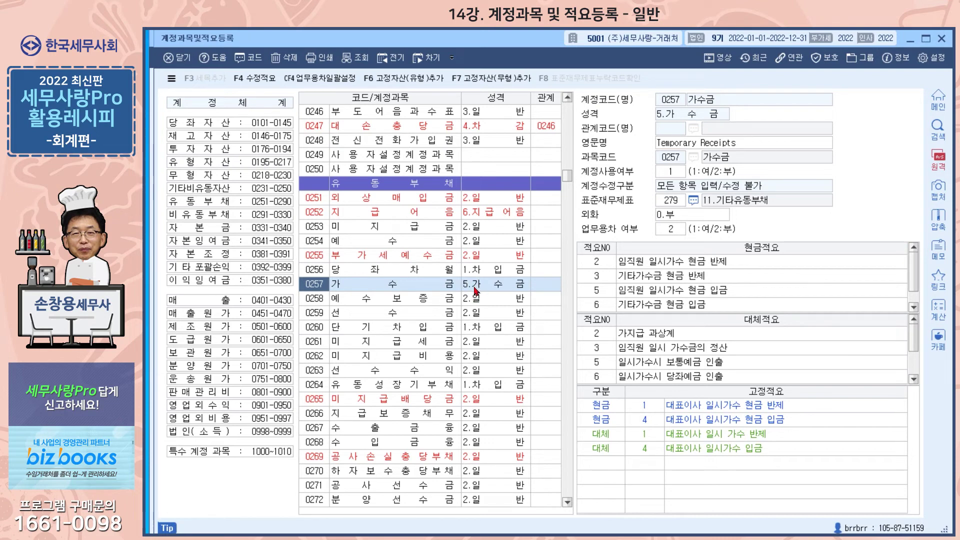
click(436, 332)
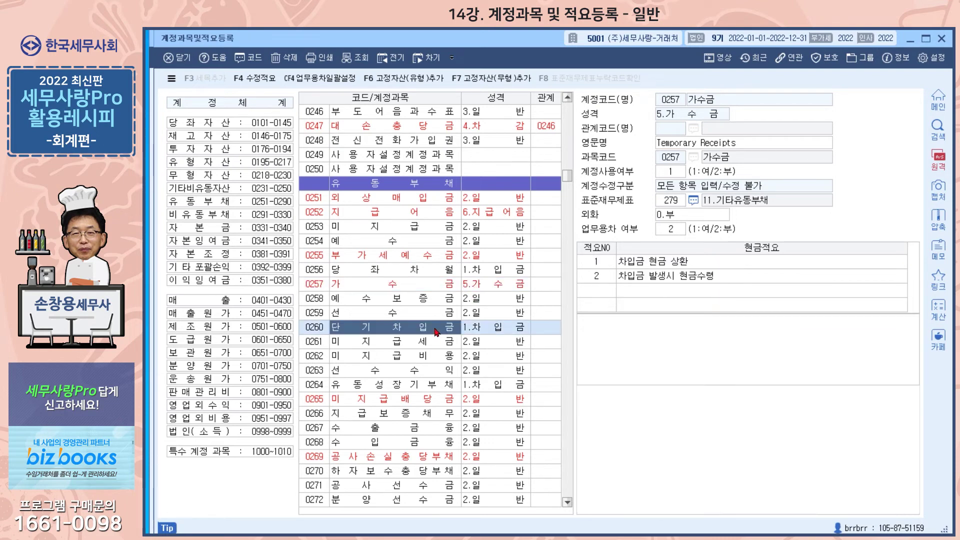
click(683, 118)
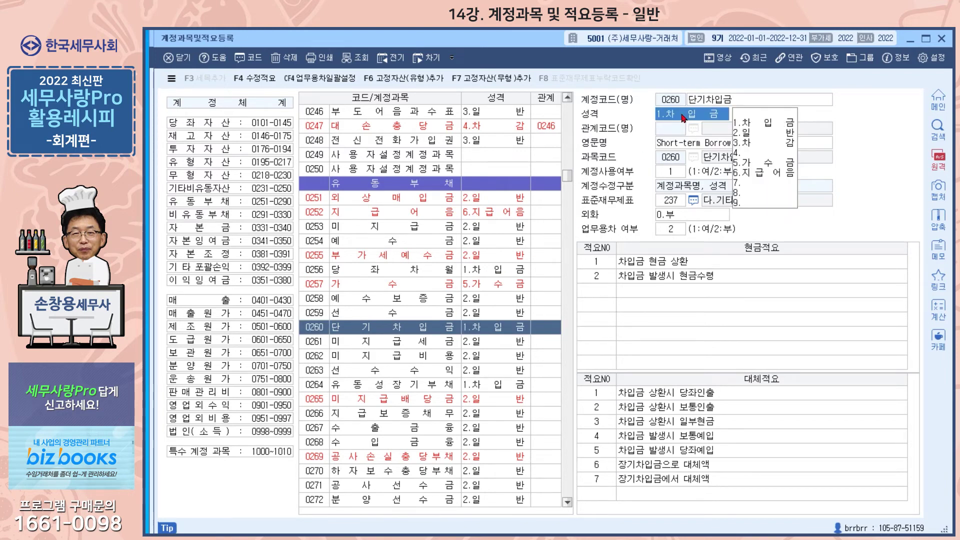
click(758, 164)
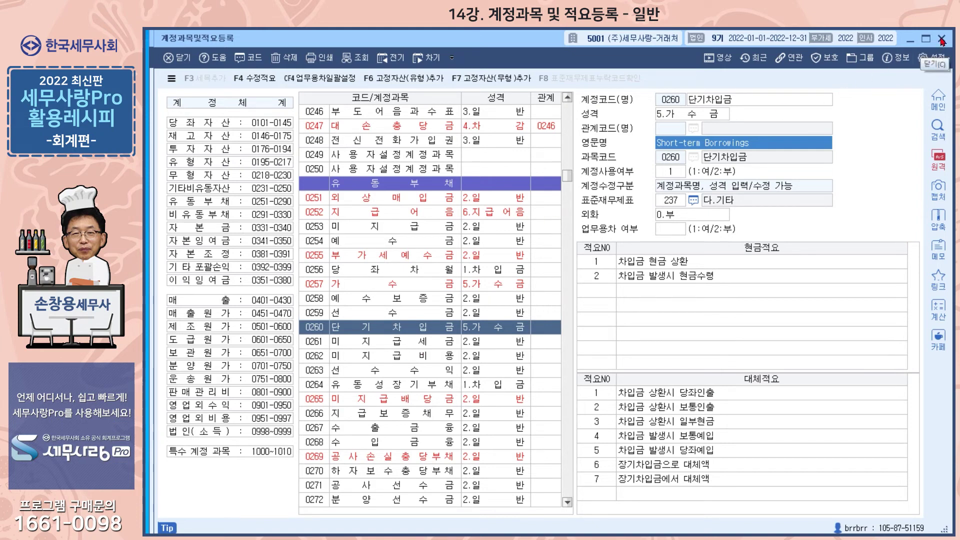
click(942, 39)
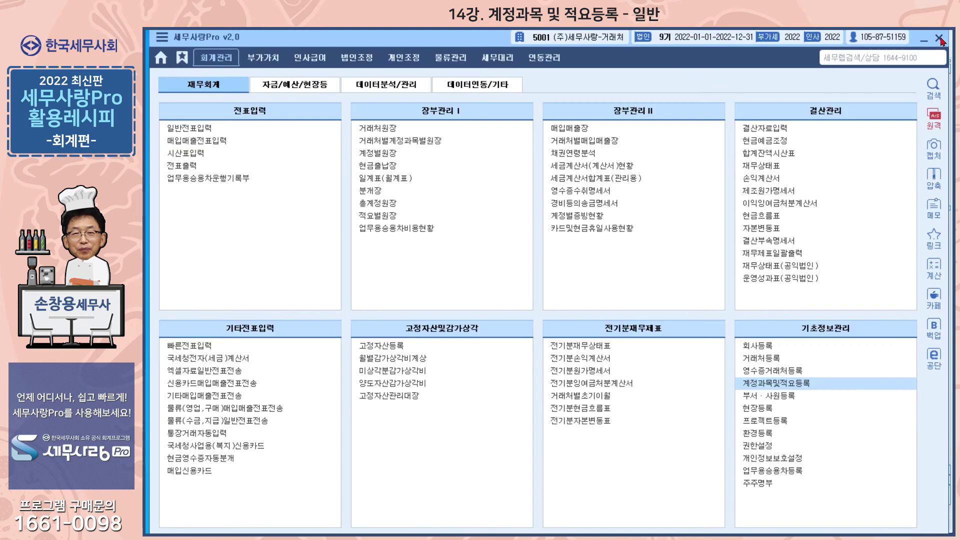
- Open 가지급금등의인정이자조정명세서 from the 법인조정 menus and start 회계데이터불러오기
click(365, 64)
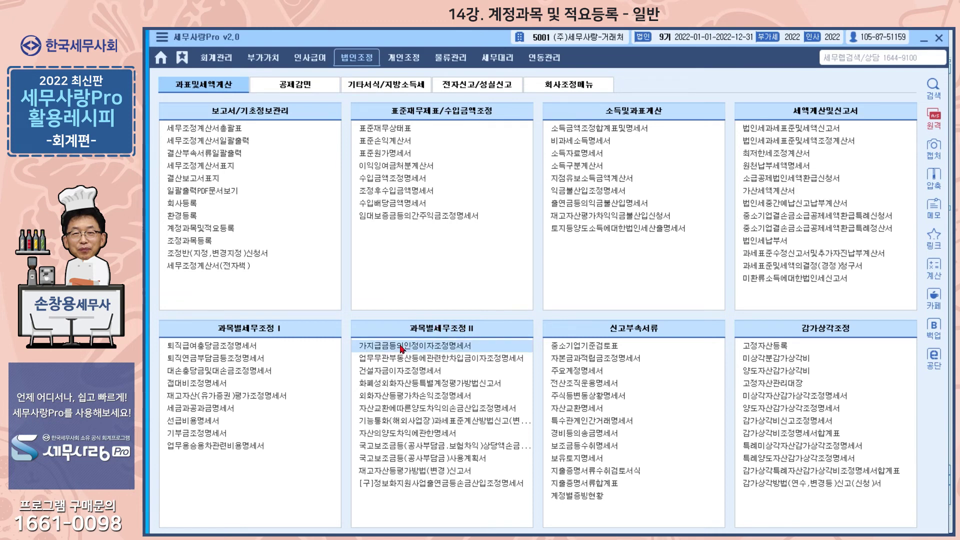
click(401, 349)
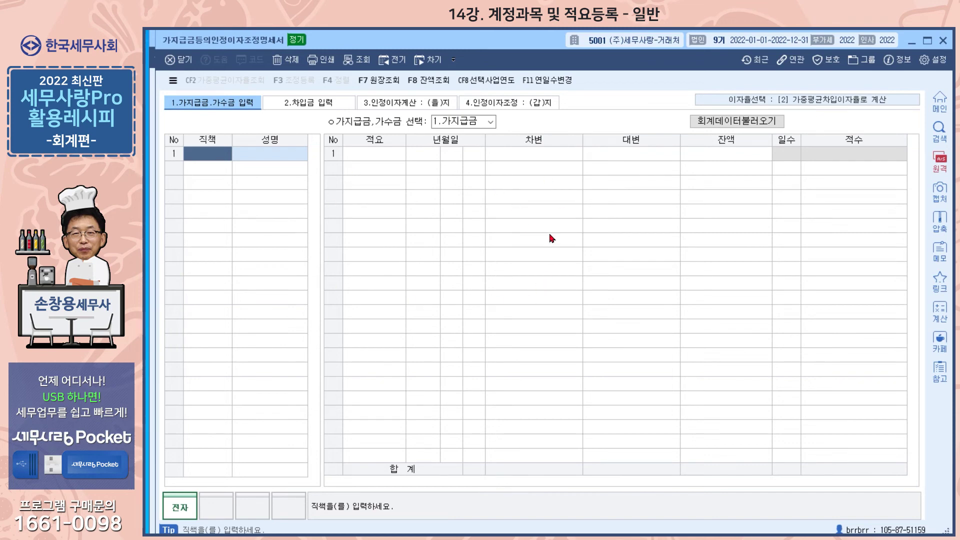
click(748, 127)
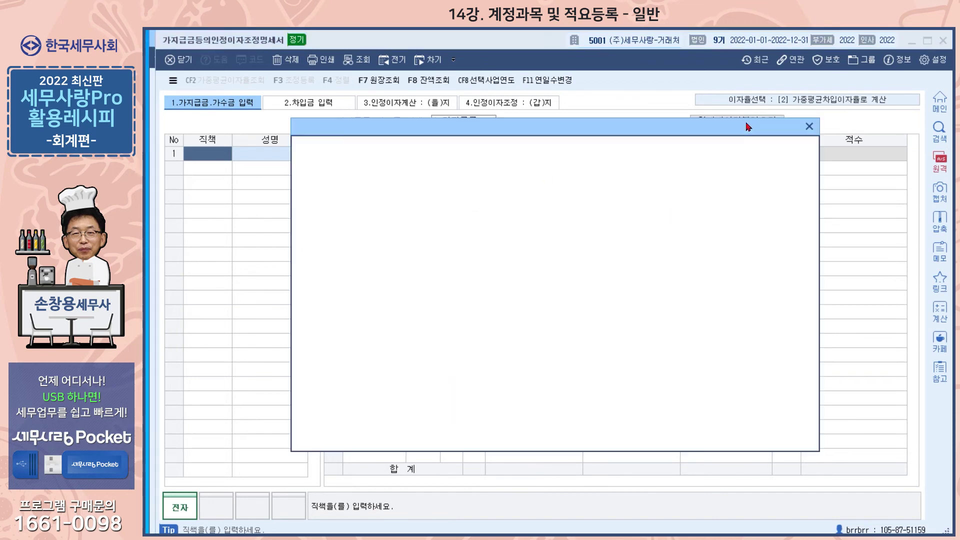
- Enter a 대표자 row with the representative's name, account 0114 단기대여금, and 적요 numbers 1 and 4
drag(644, 129, 648, 108)
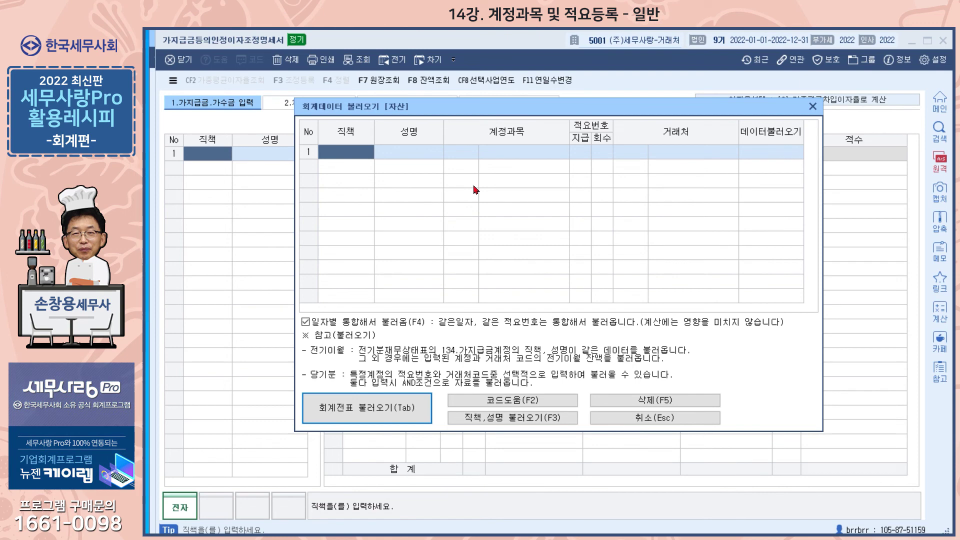
text(대표자)
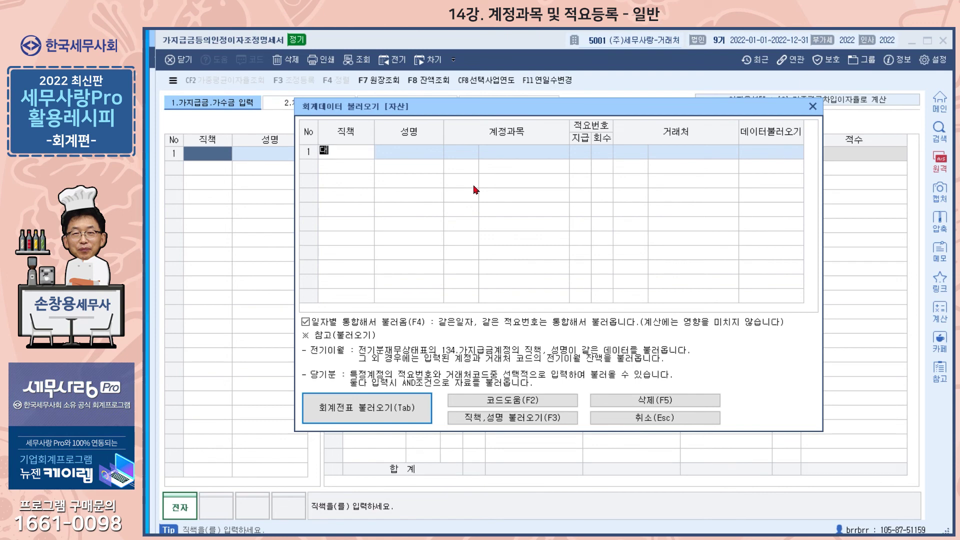
key(Return)
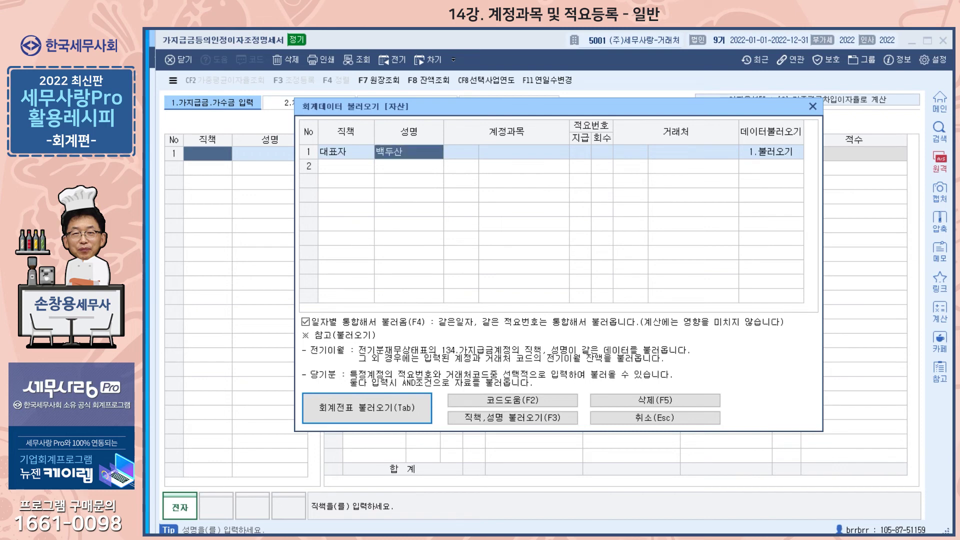
key(Return)
text(114)
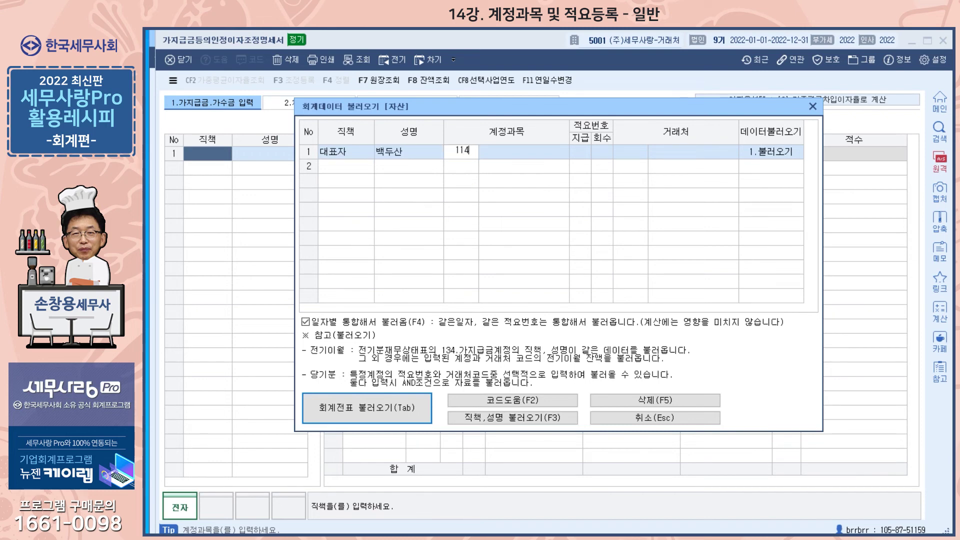
key(Return)
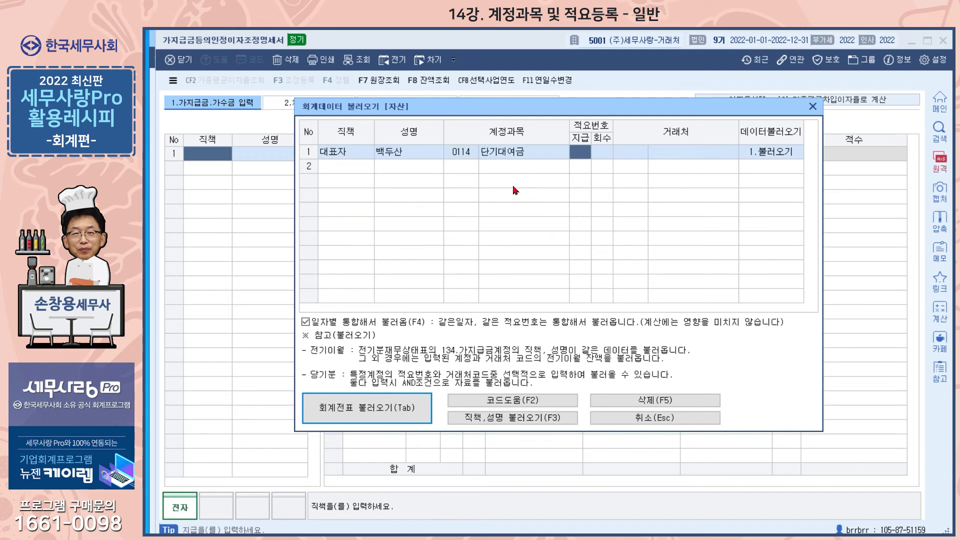
text(1)
key(Return)
text(4)
key(Return)
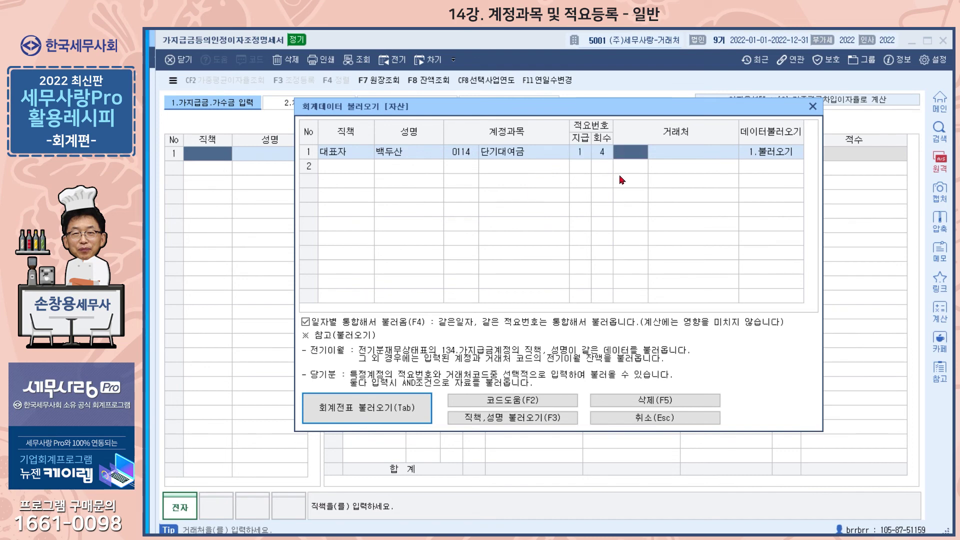
- Assign customer 00600 임원급여 to the 대표자 row via the F2 lookup
key(F2)
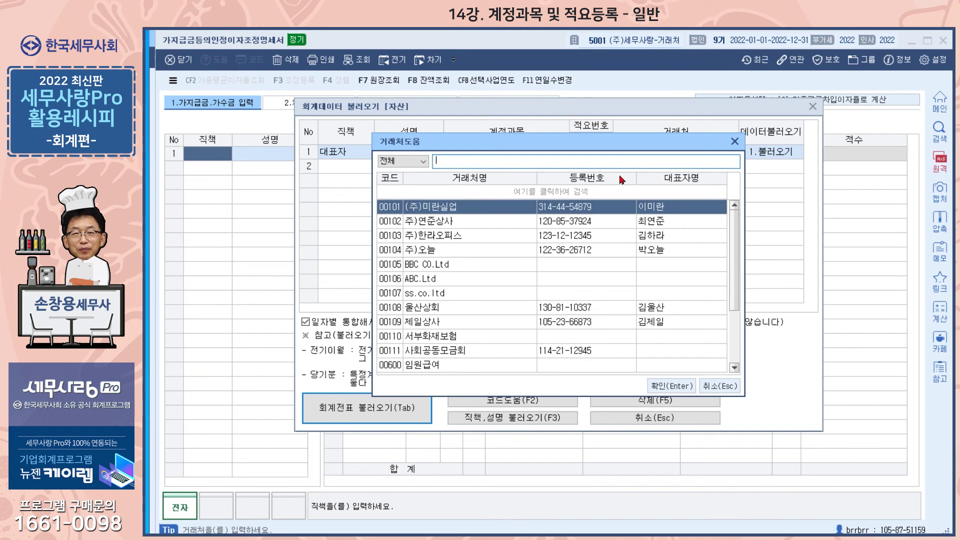
text(박)
key(Return)
click(441, 366)
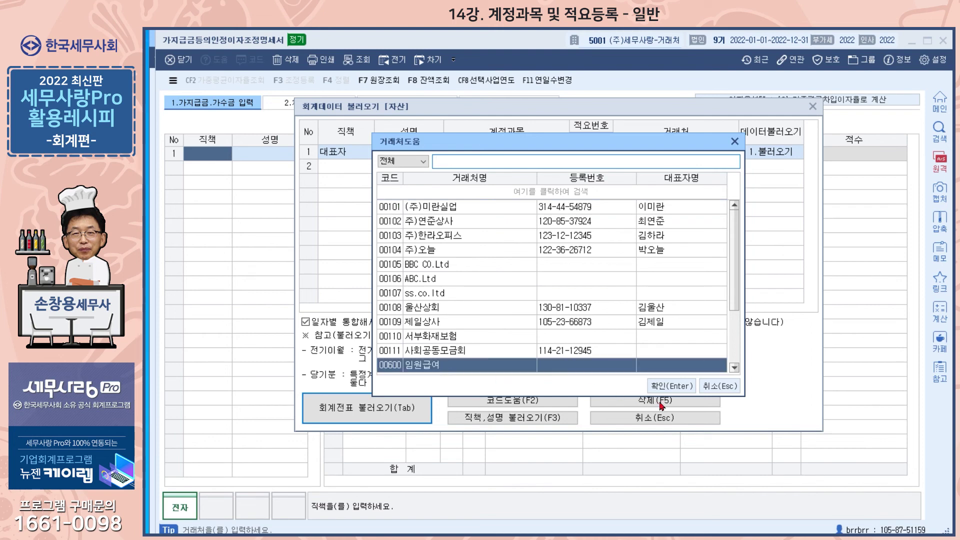
click(674, 391)
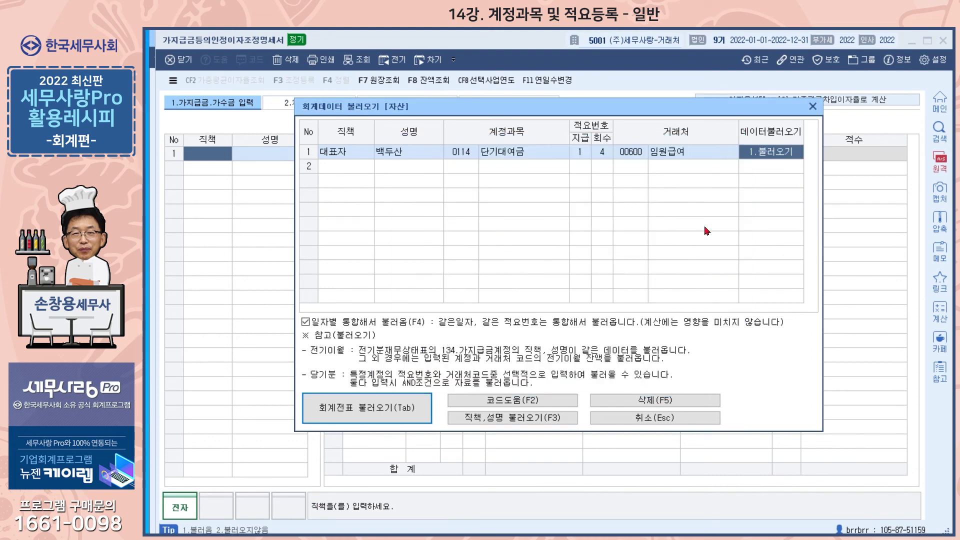